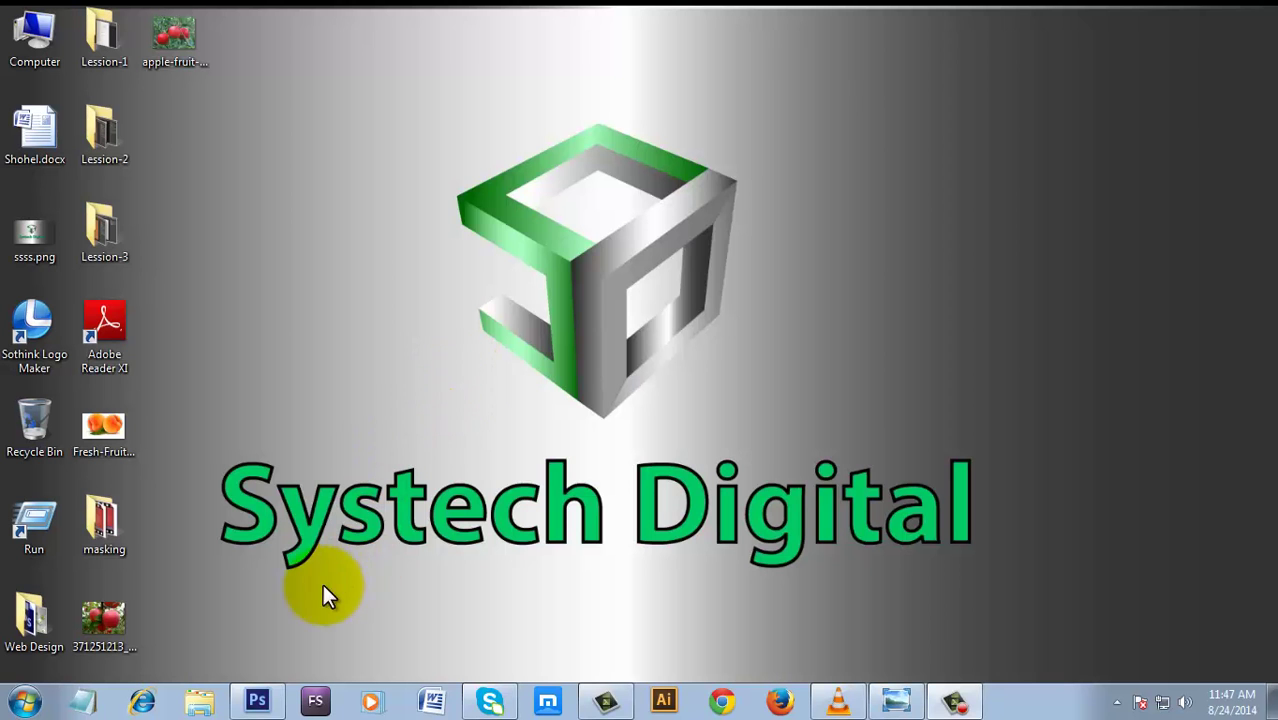
Restore the Photoshop window showing the photo of red apples on a branch
{"action": "left_click", "coordinate": [256, 700]}
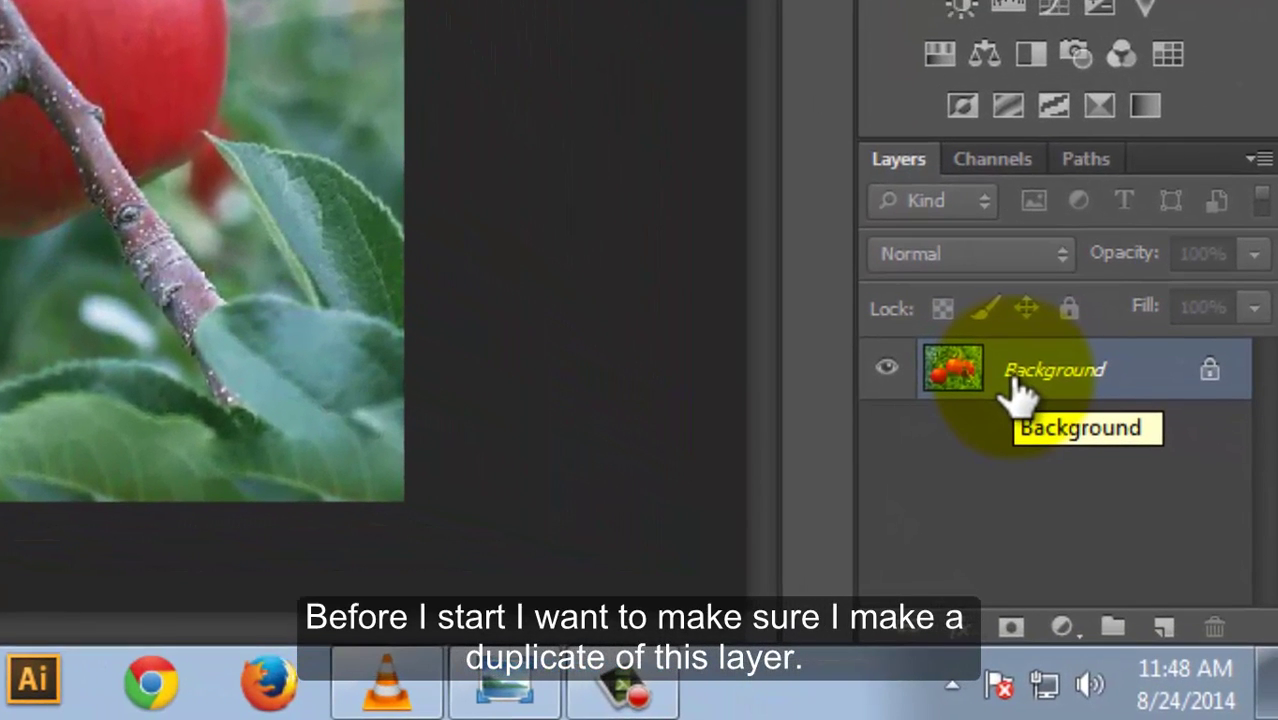
Duplicate the Background layer as Layer 1 and hide the original Background layer
{"action": "left_click_drag", "start_coordinate": [1012, 380], "coordinate": [1013, 376]}
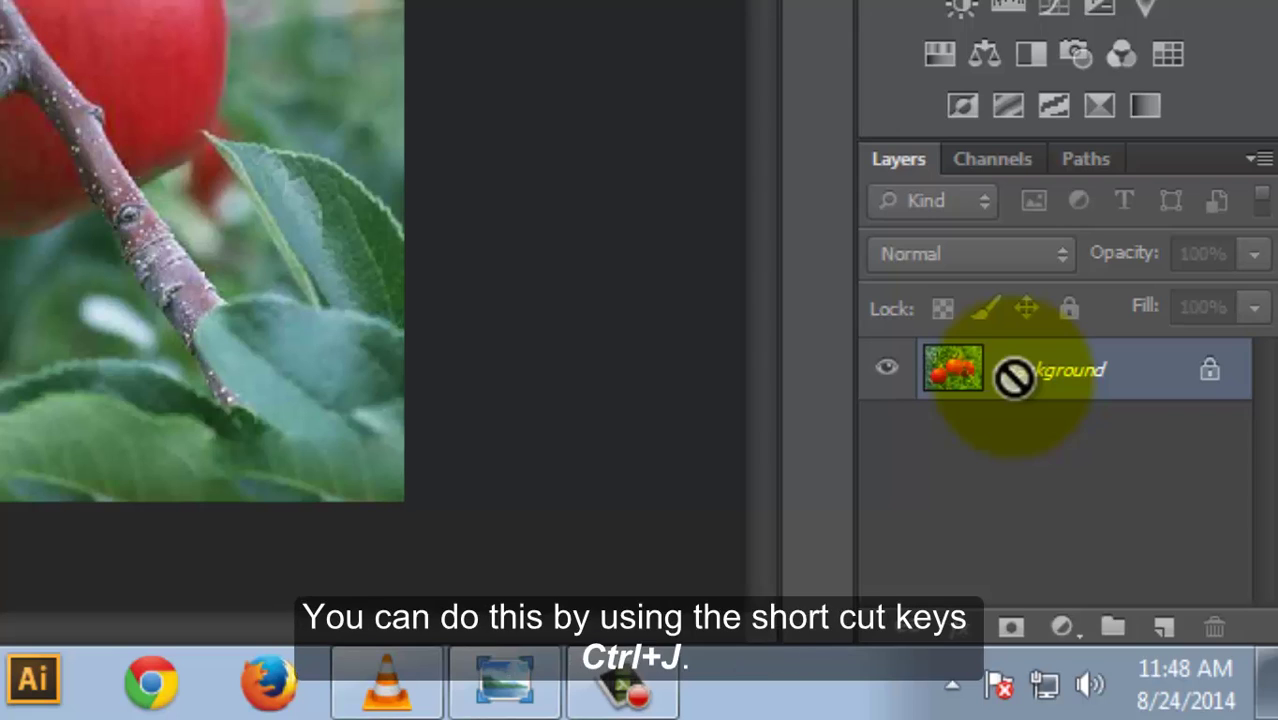
{"action": "key", "text": "ctrl+j"}
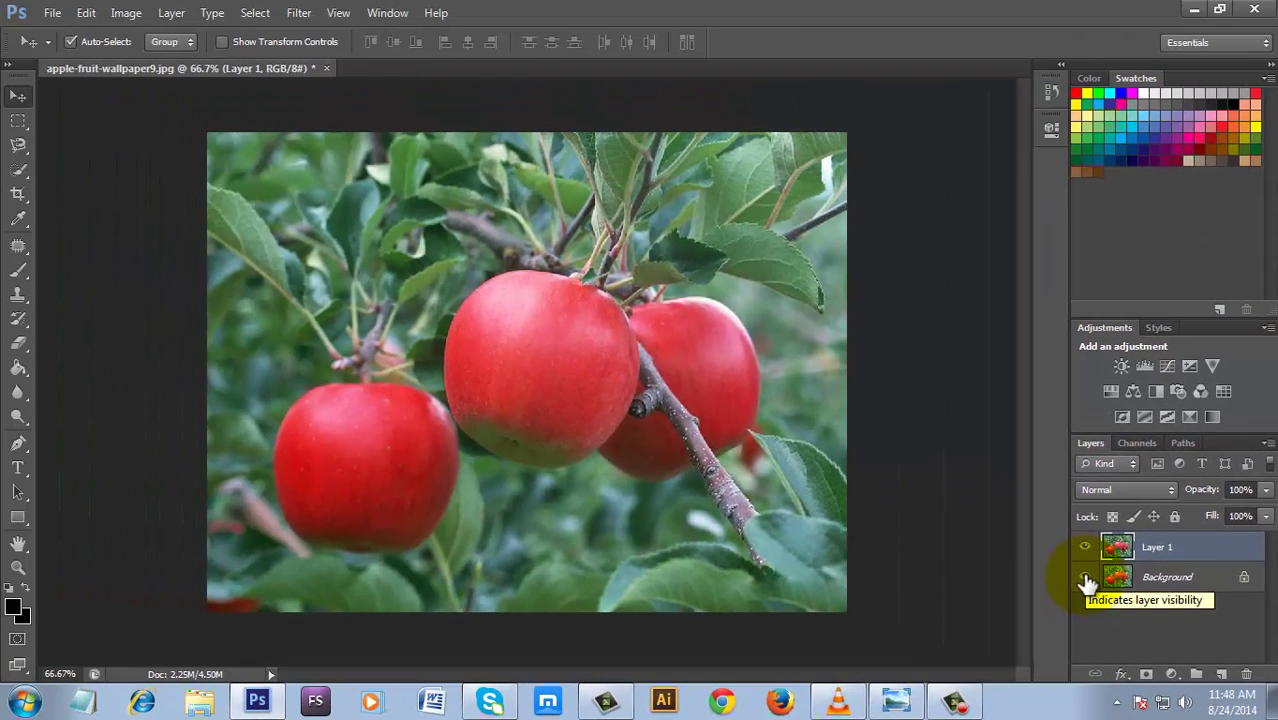
{"action": "left_click", "coordinate": [1085, 578]}
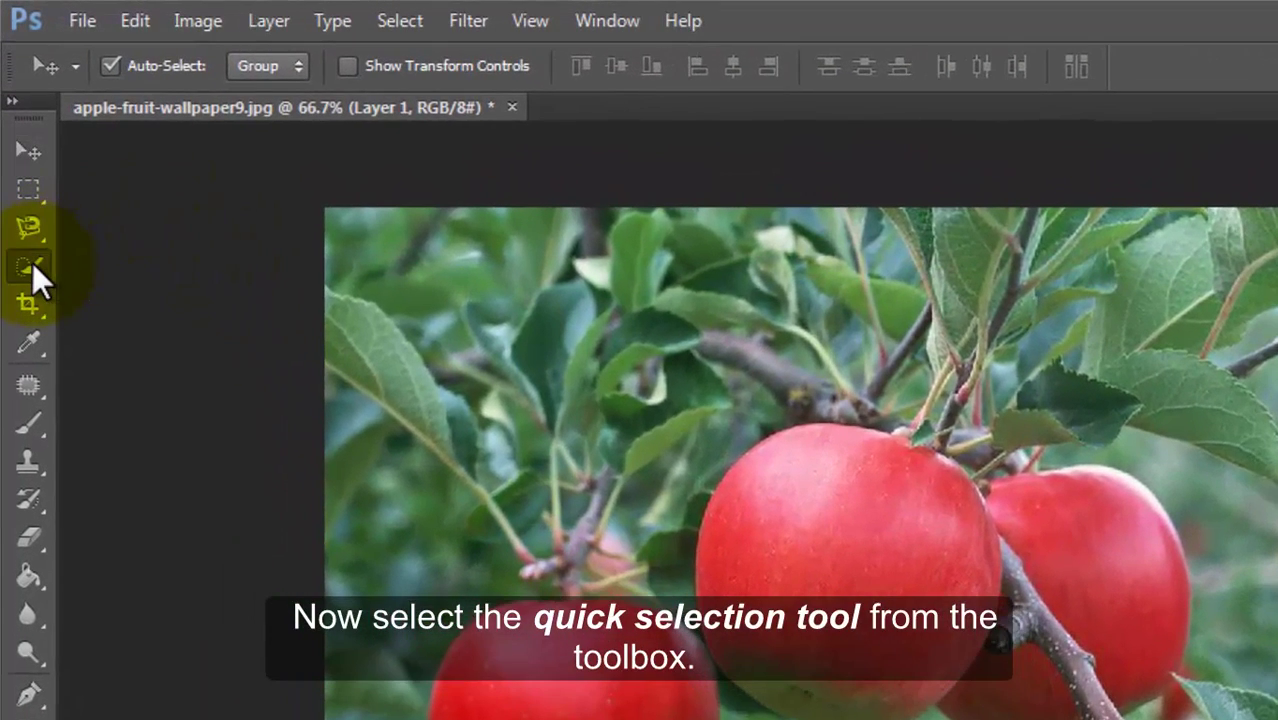
Select the lower-left front apple with the Quick Selection Tool
{"action": "left_click", "coordinate": [32, 263]}
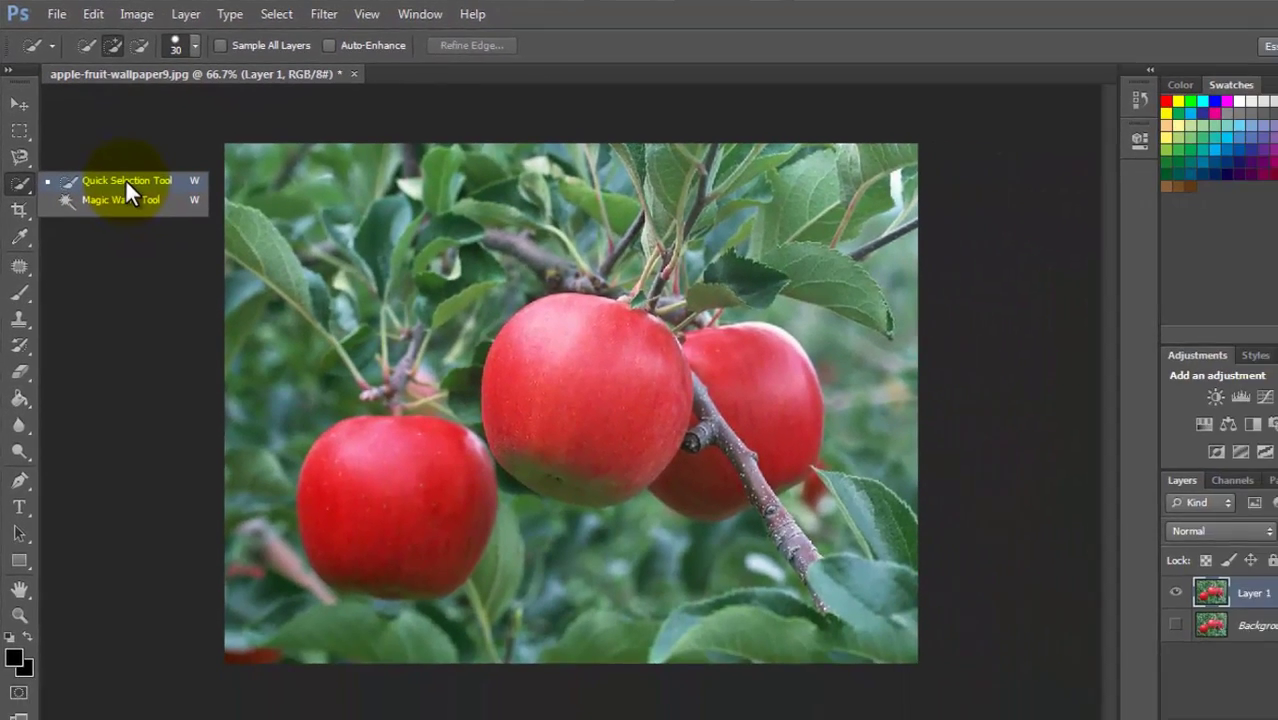
{"action": "left_click", "coordinate": [125, 181]}
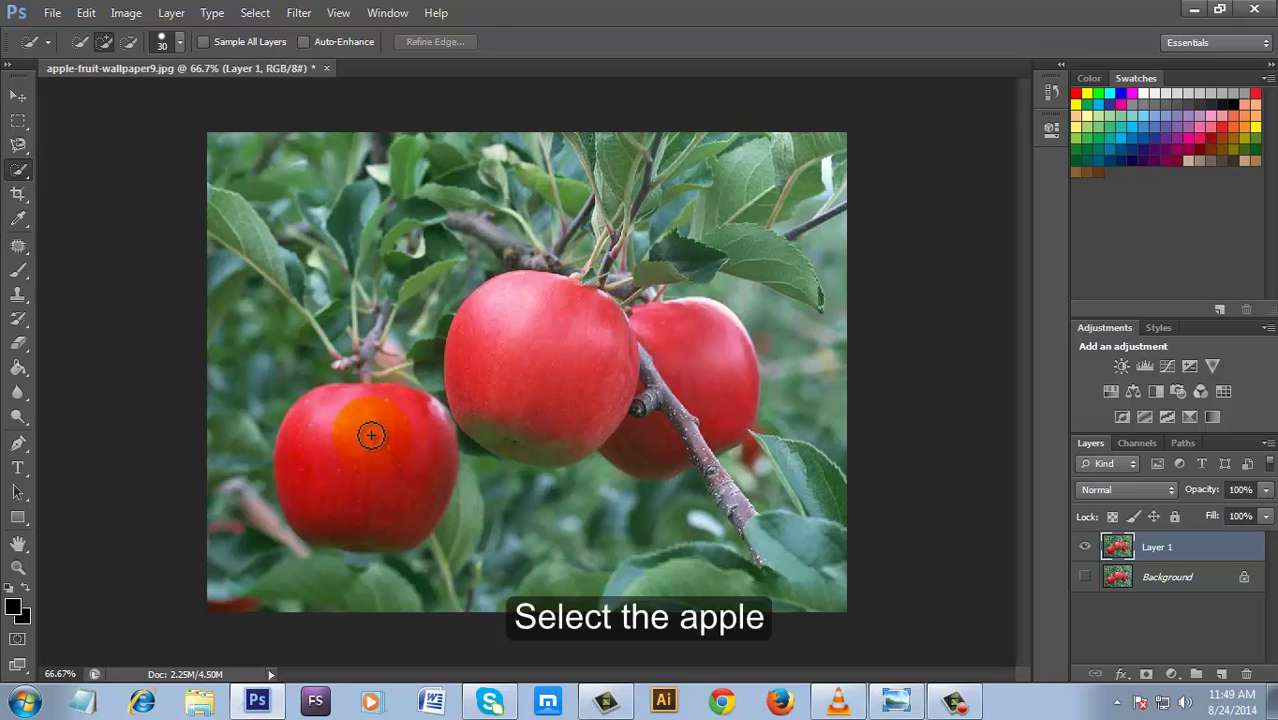
{"action": "left_click_drag", "start_coordinate": [370, 434], "coordinate": [397, 491]}
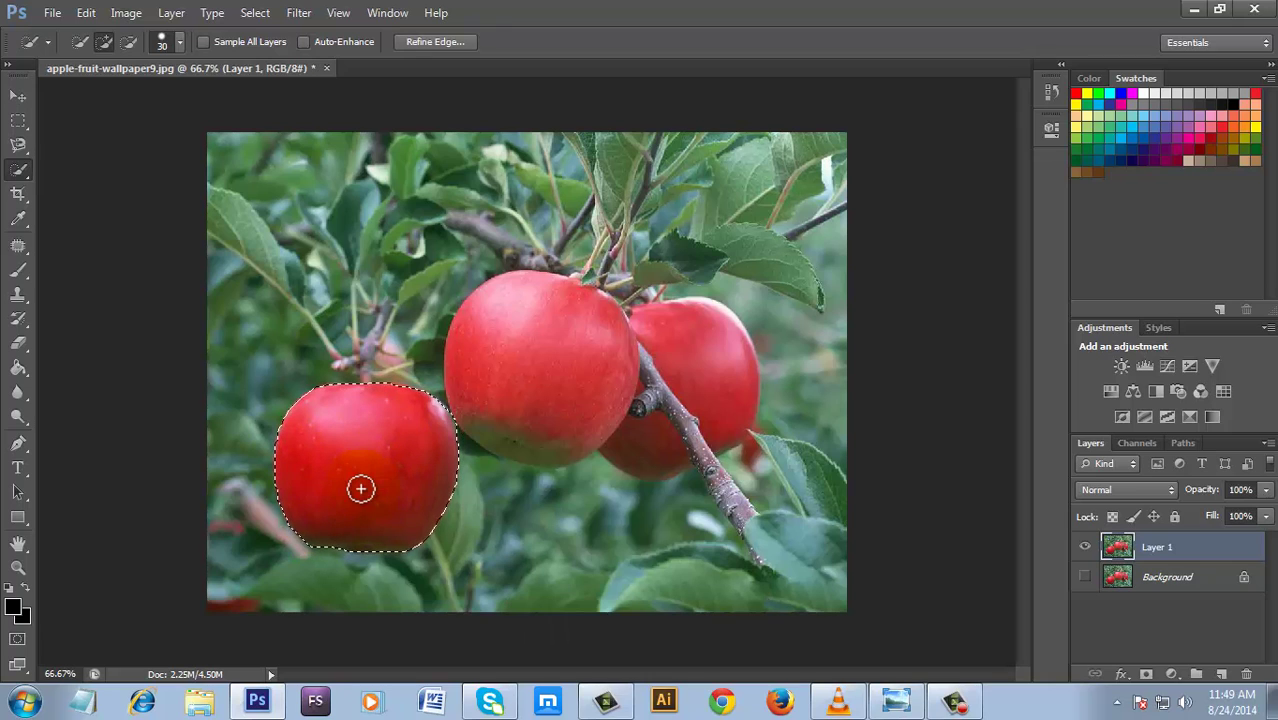
{"action": "key", "text": "q"}
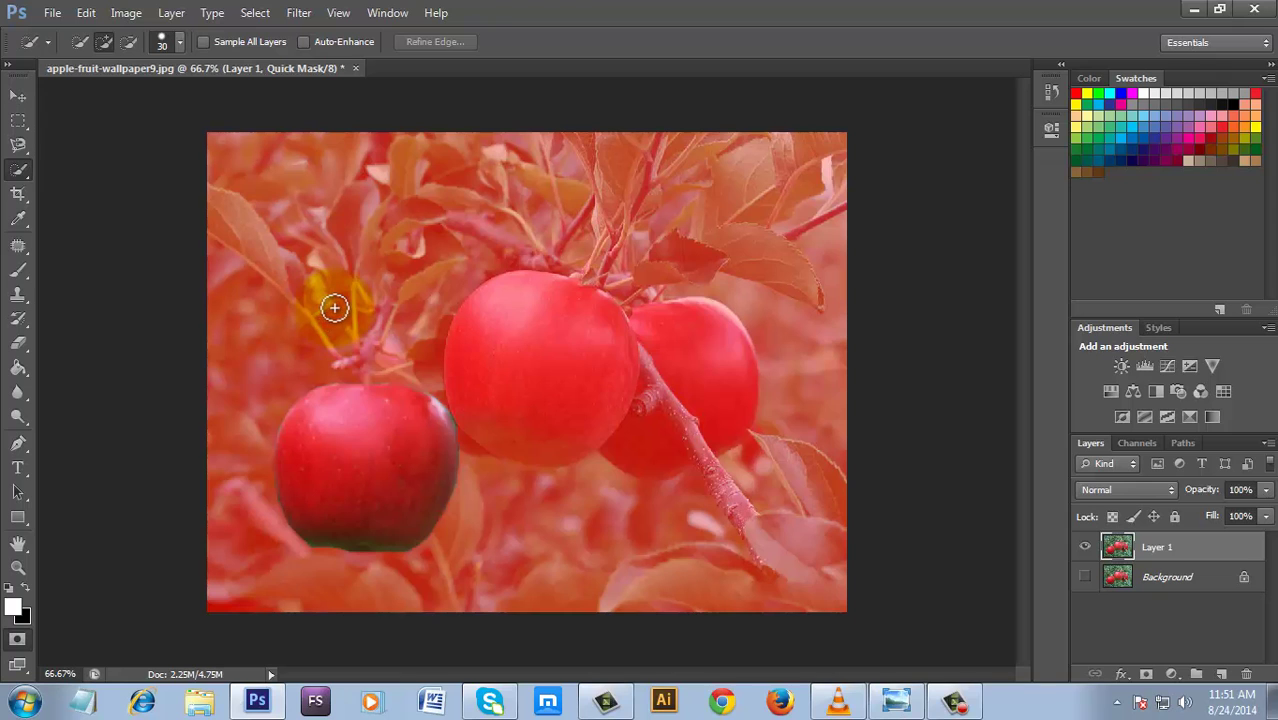
{"action": "key", "text": "q"}
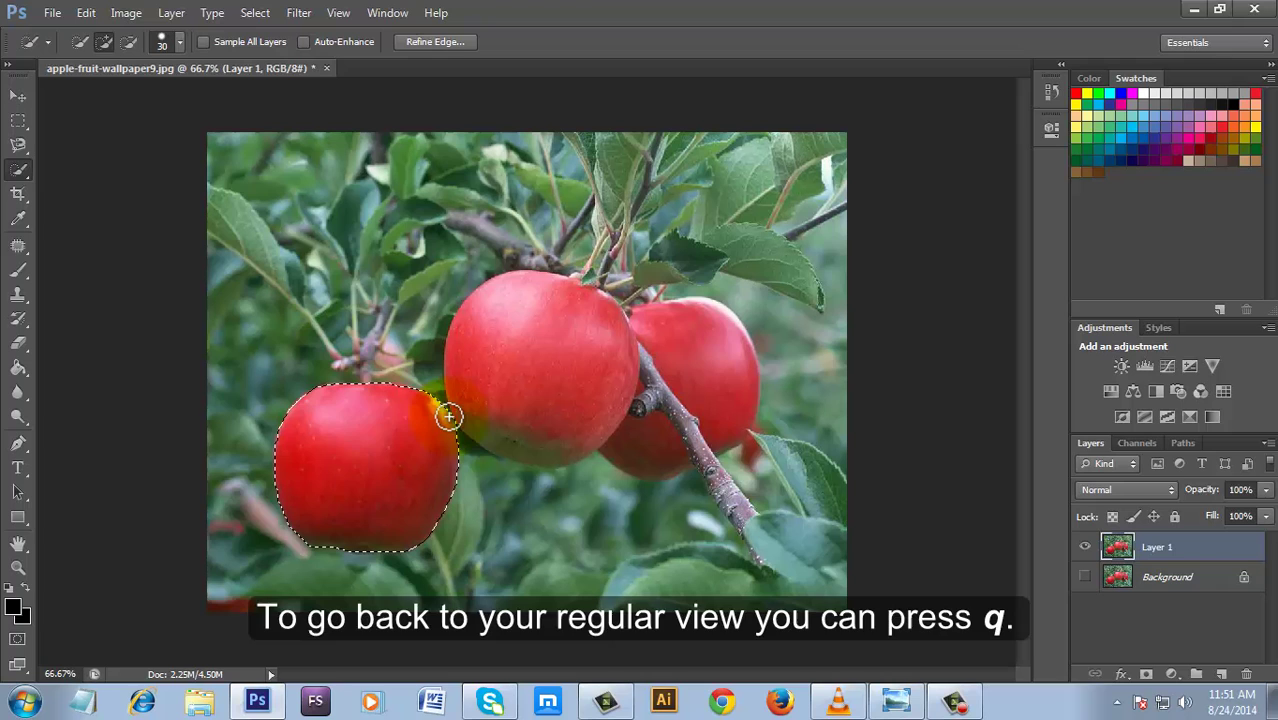
{"action": "key", "text": "q"}
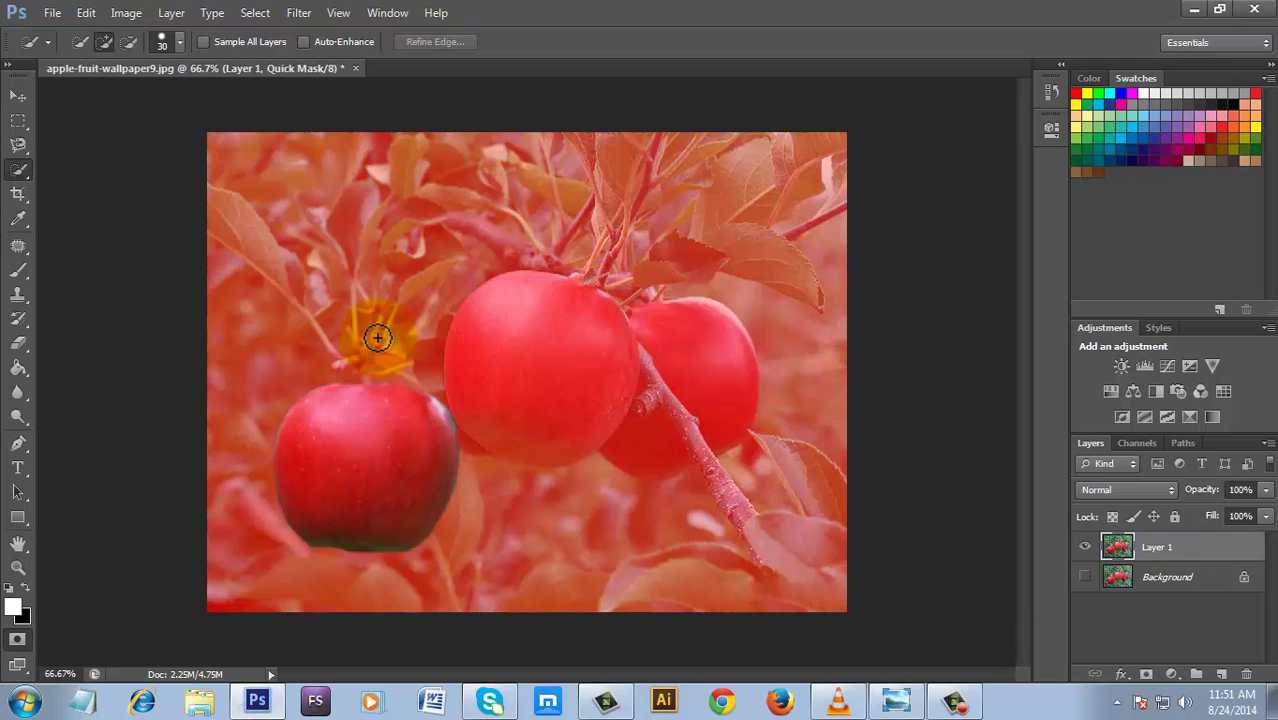
{"action": "key", "text": "q"}
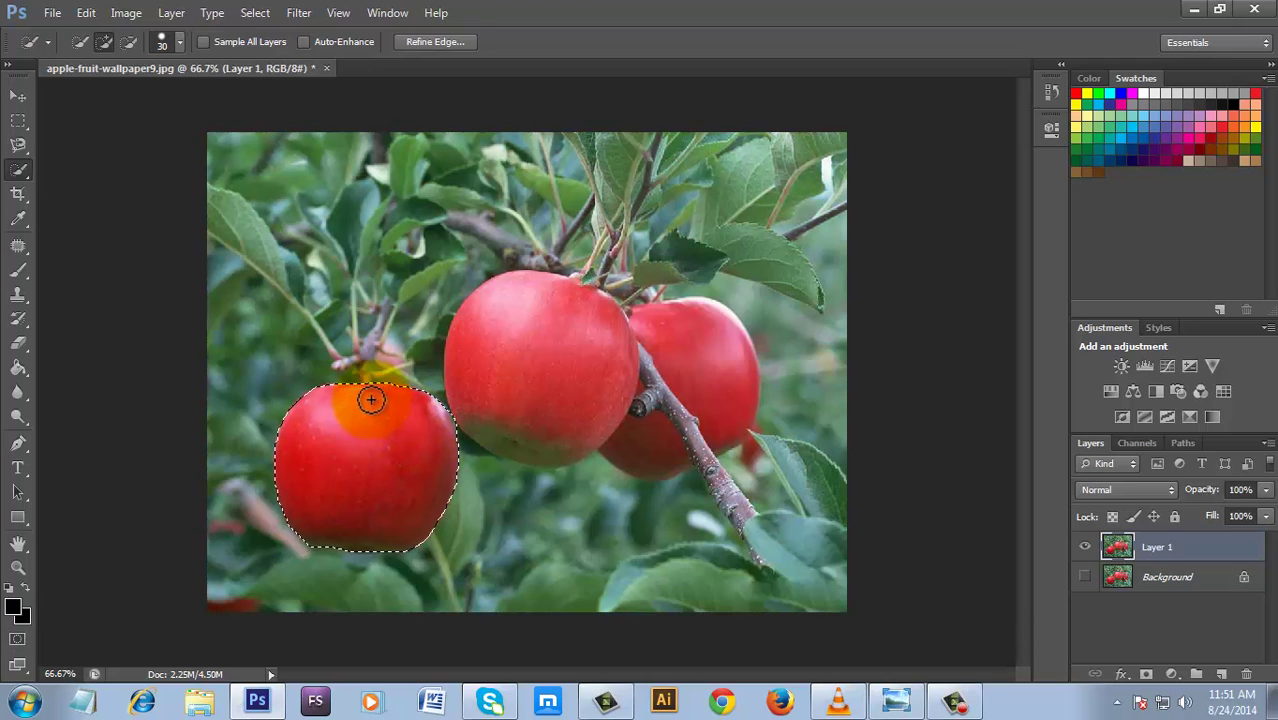
{"action": "left_click_drag", "start_coordinate": [280, 508], "coordinate": [390, 553]}
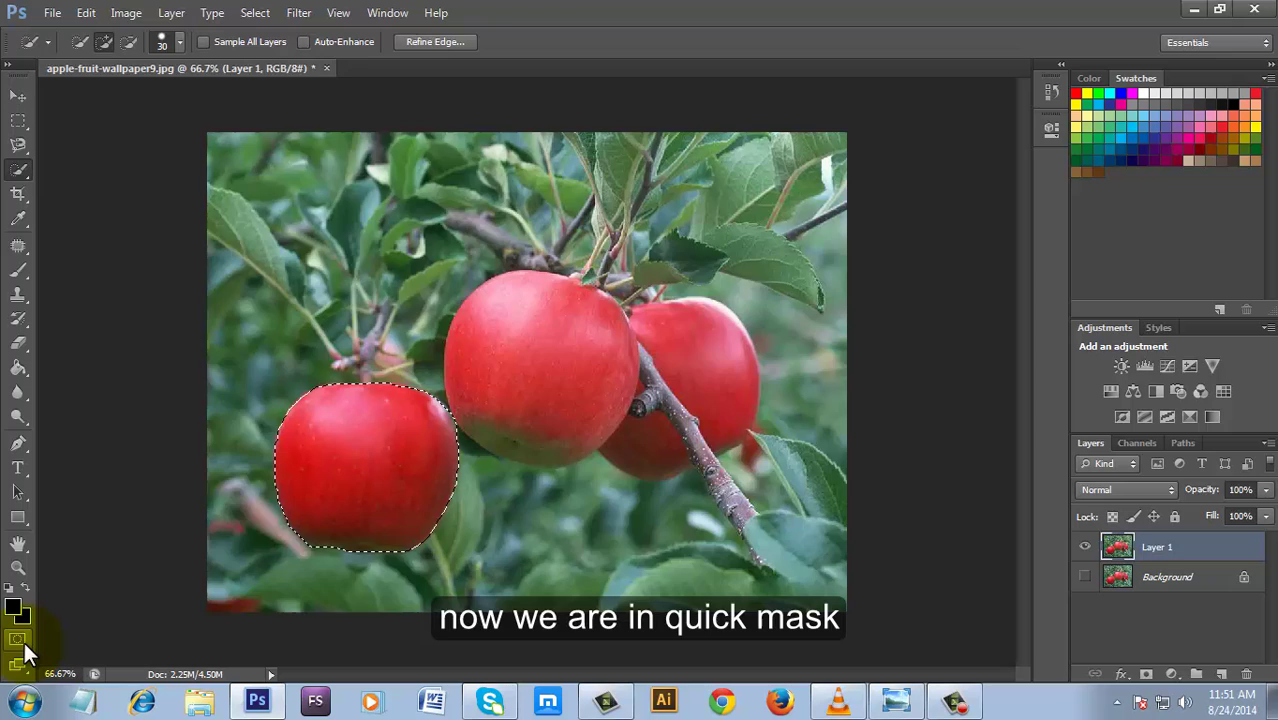
{"action": "left_click", "coordinate": [17, 640]}
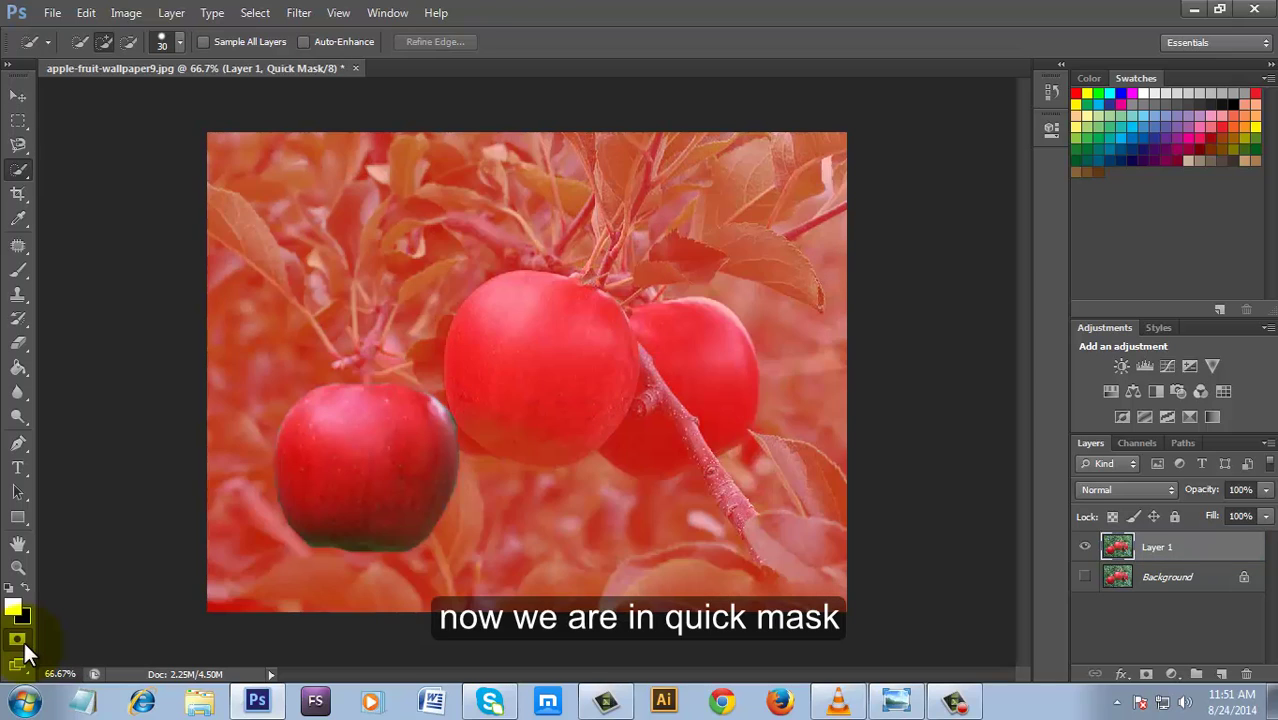
{"action": "key", "text": "d"}
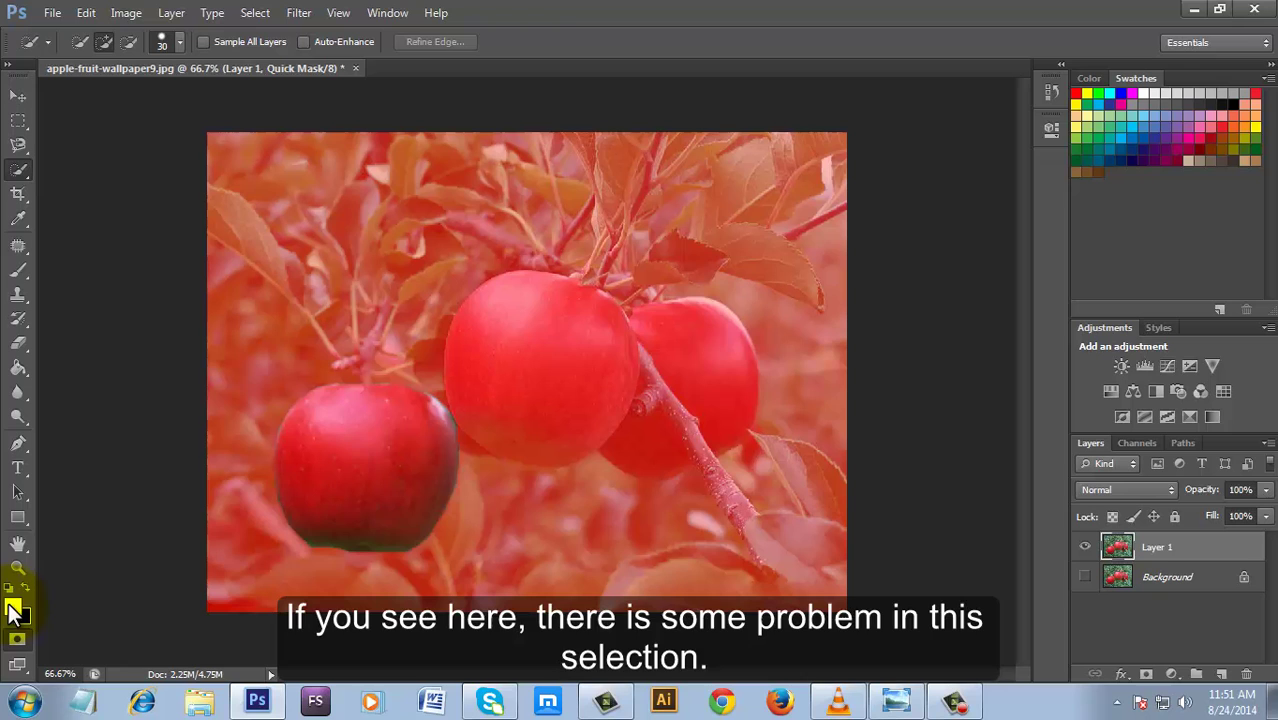
{"action": "left_click", "coordinate": [18, 639]}
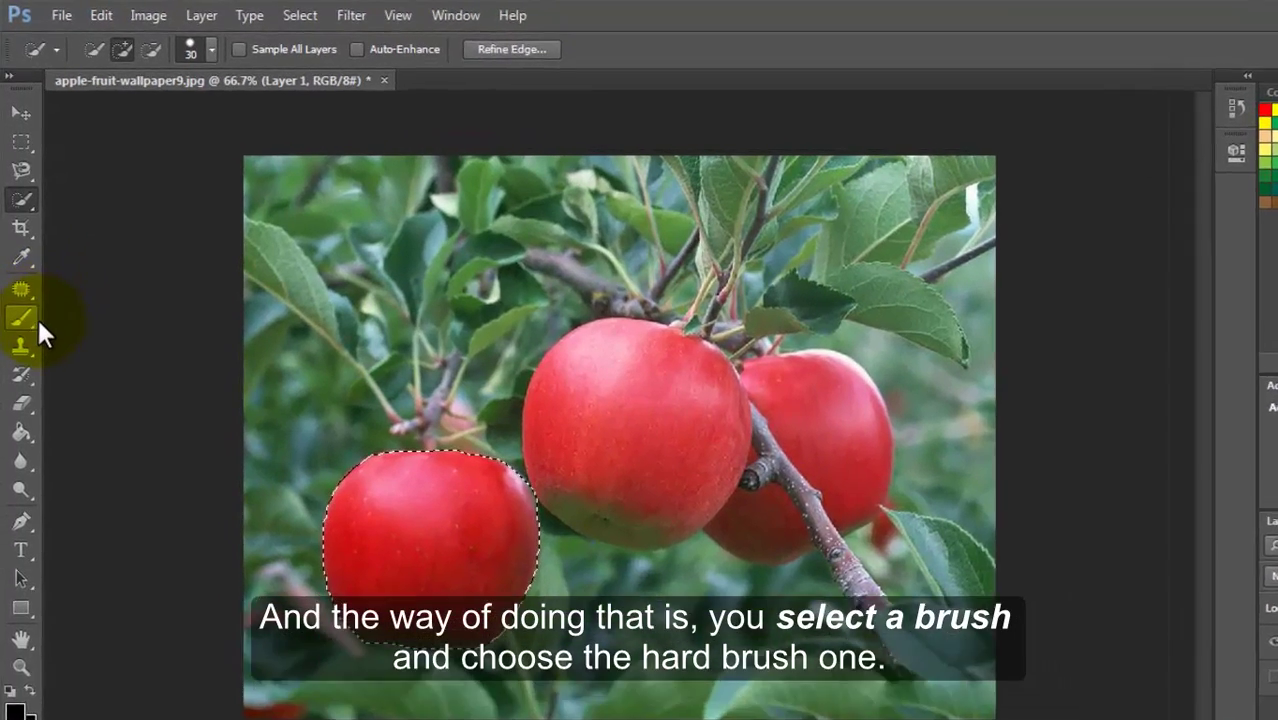
Switch to the Brush Tool with the hard round brush preset
{"action": "left_click", "coordinate": [22, 272]}
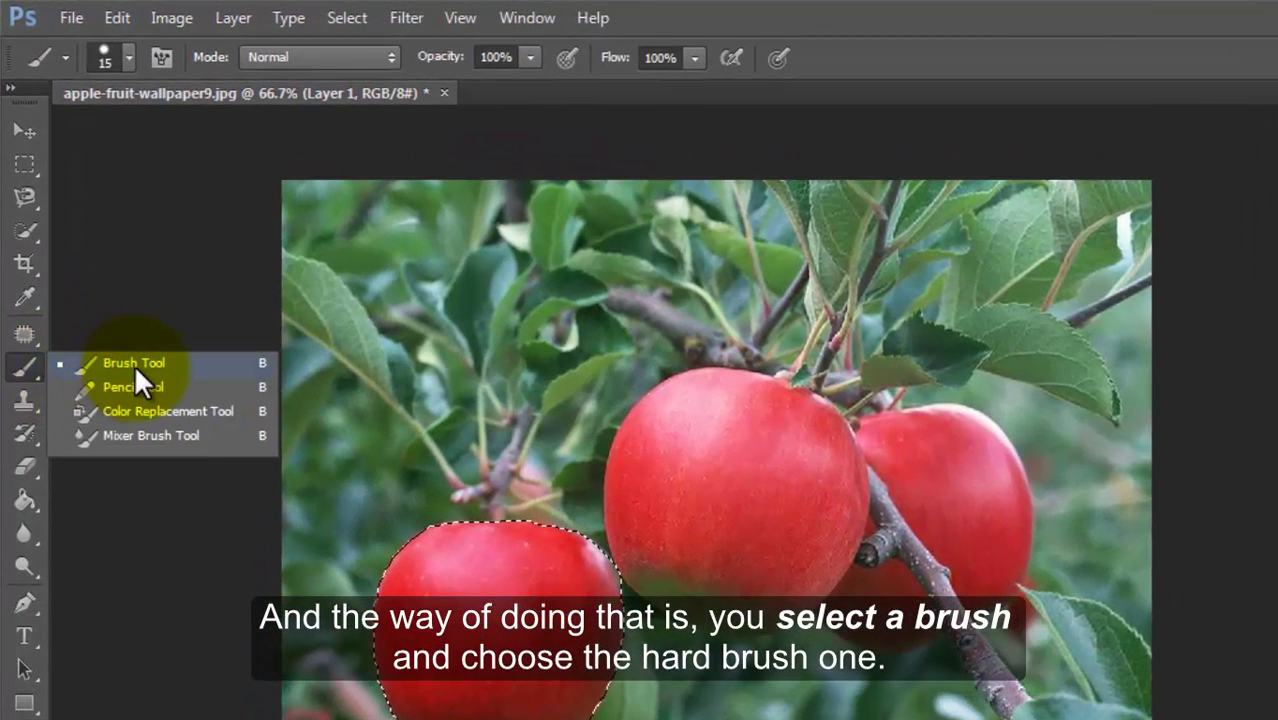
{"action": "left_click", "coordinate": [134, 363]}
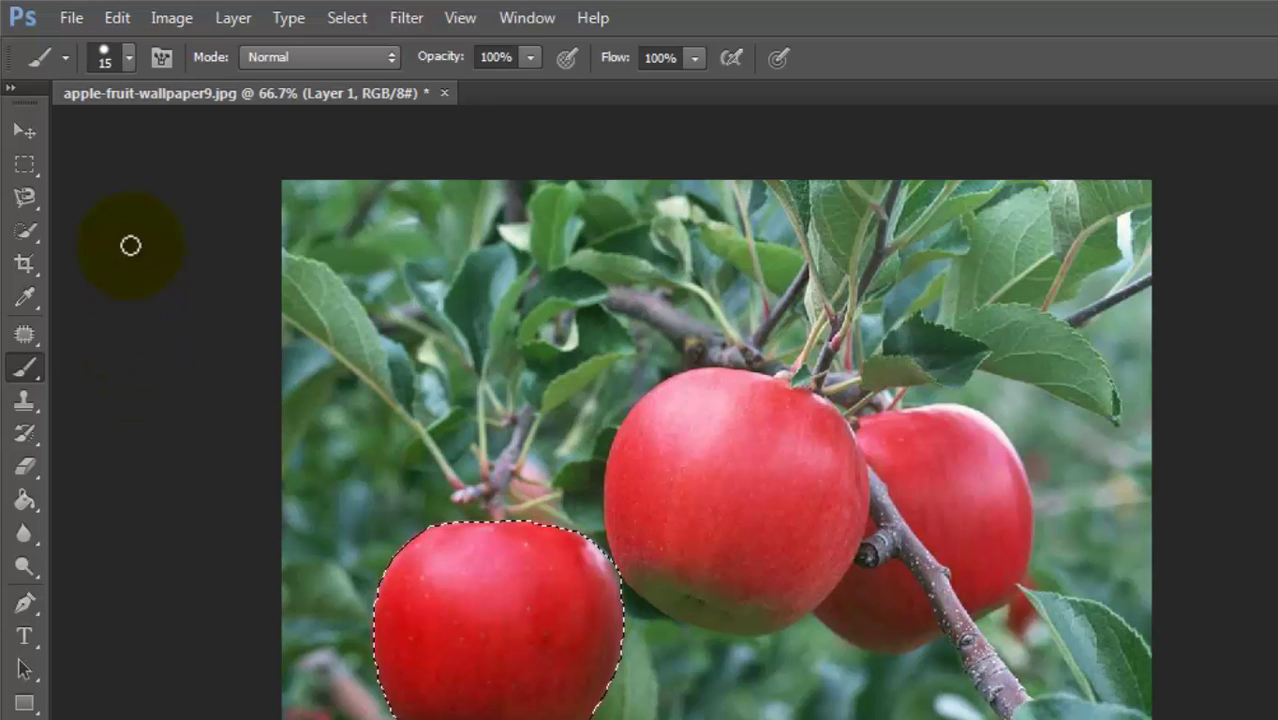
{"action": "left_click", "coordinate": [127, 57]}
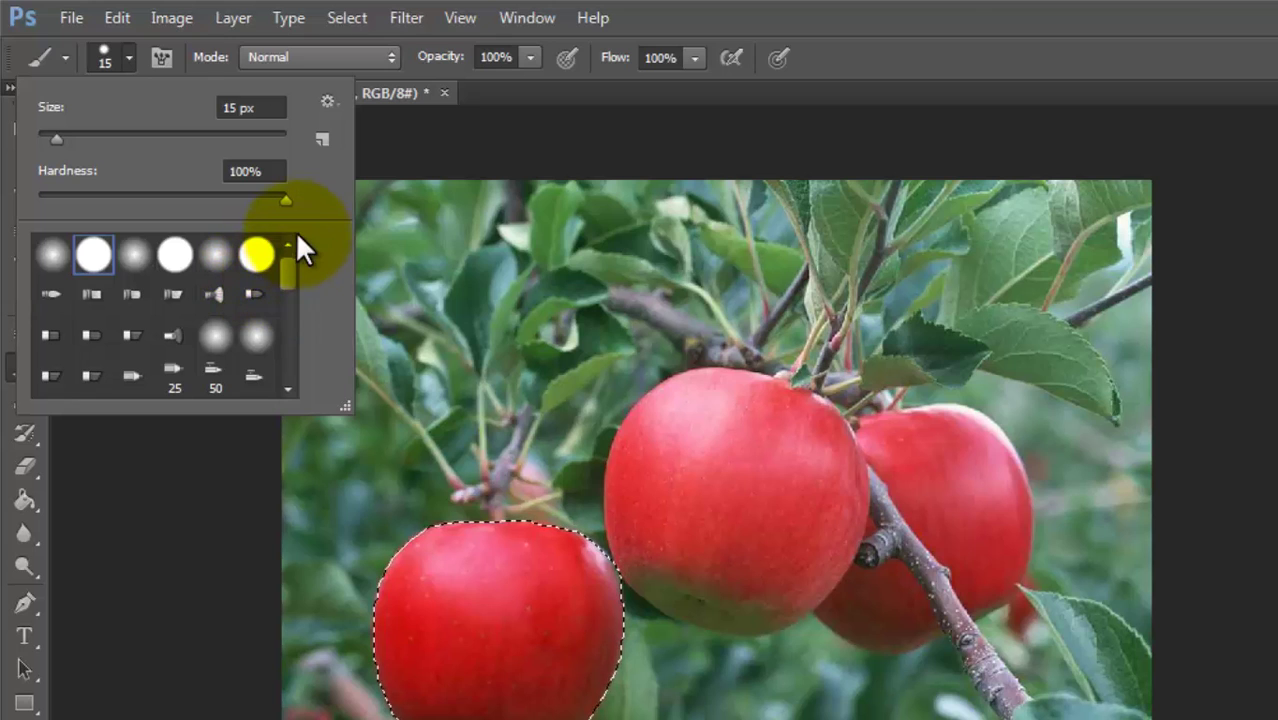
{"action": "left_click", "coordinate": [175, 256]}
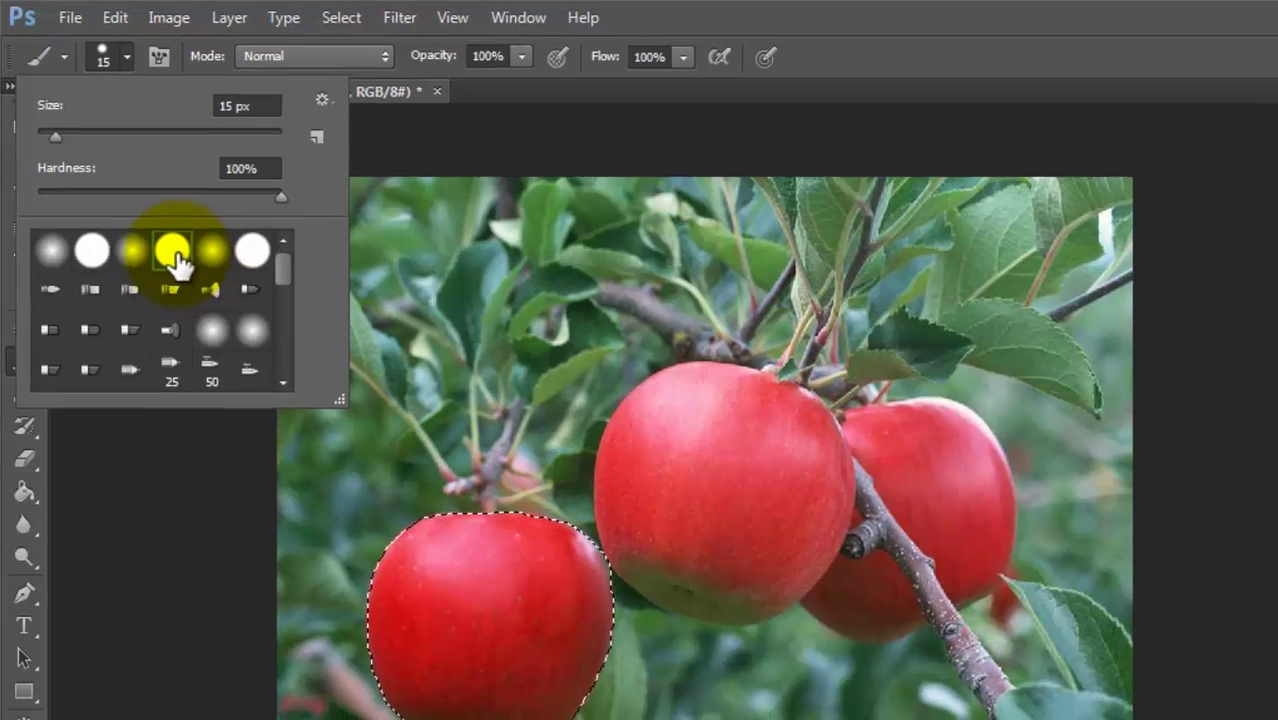
{"action": "double_click", "coordinate": [178, 262]}
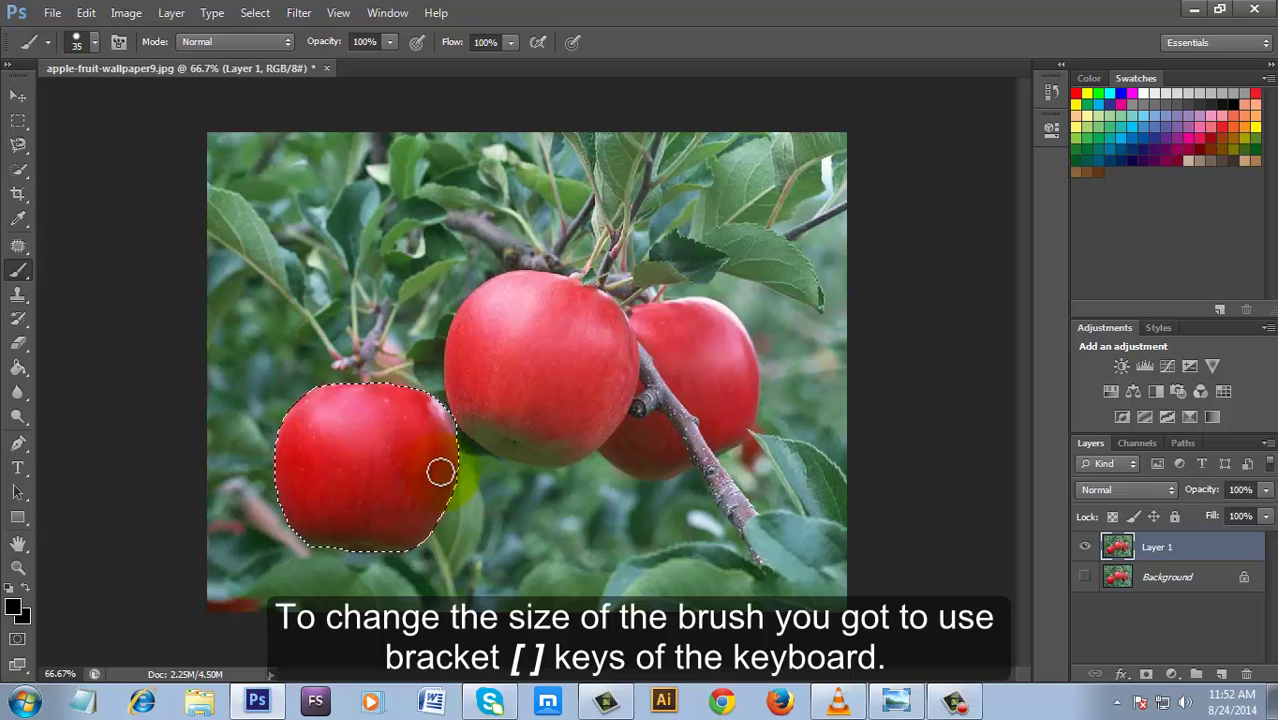
Set the brush to 35 pixels and view the apple selection in Quick Mask mode
{"action": "key", "text": "bracketright"}
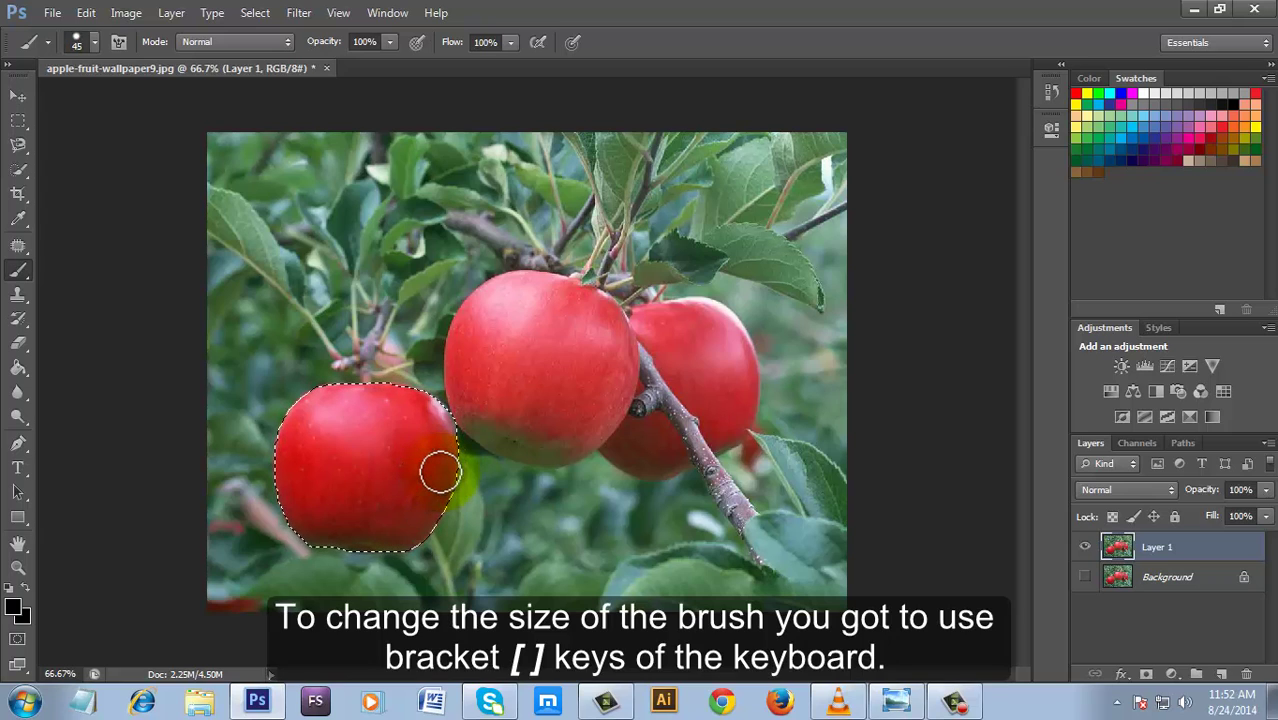
{"action": "key", "text": "bracketleft"}
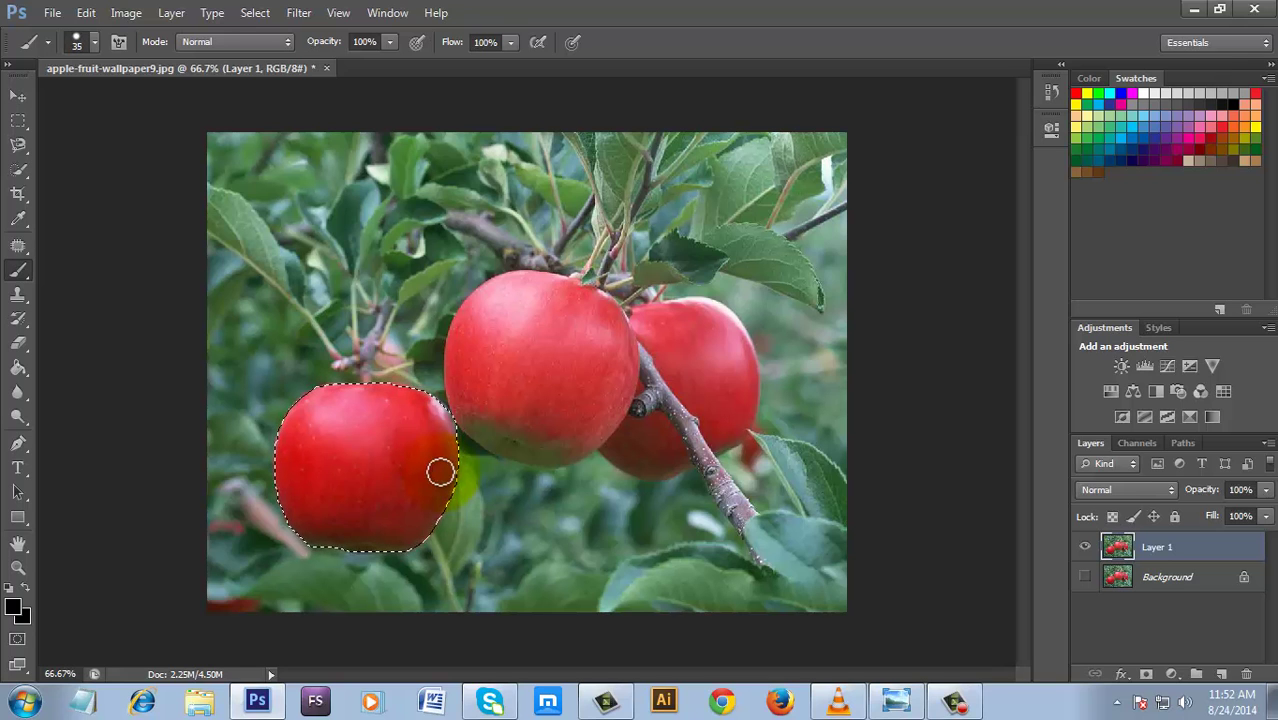
{"action": "left_click", "coordinate": [17, 639]}
{"action": "left_click", "coordinate": [28, 590]}
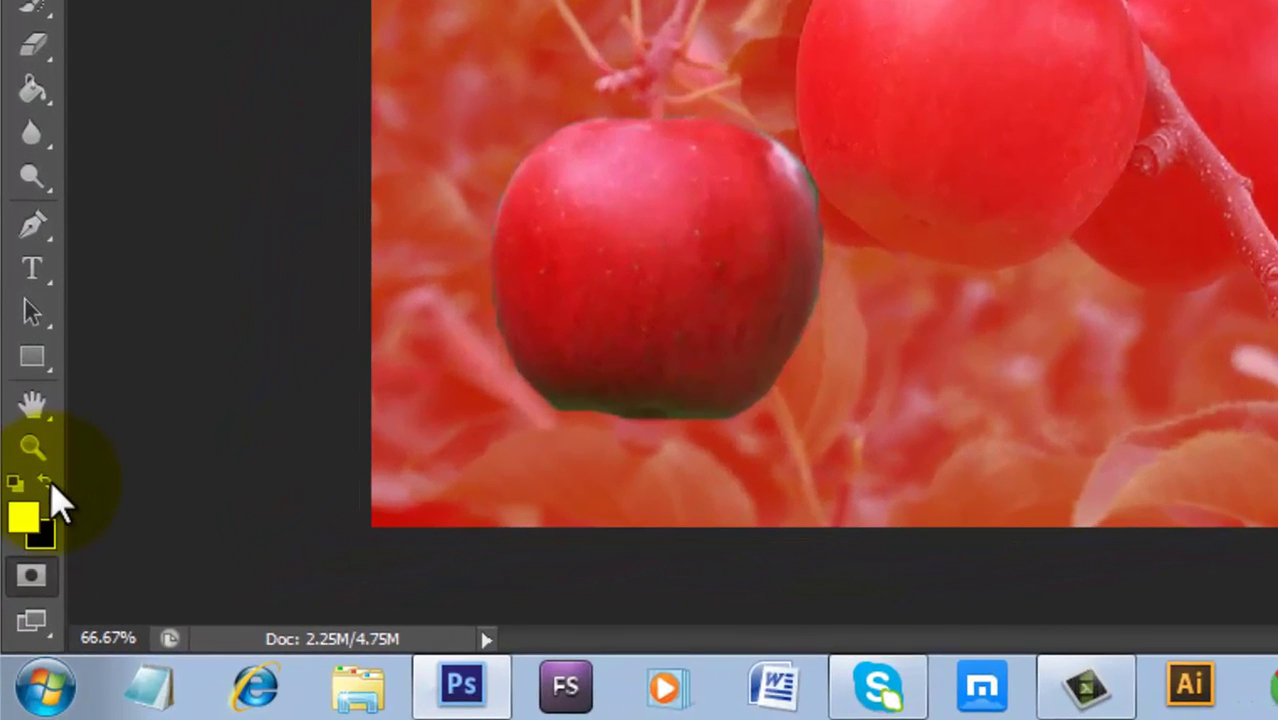
Reset colours to white foreground and paint the stem into the apple's mask
{"action": "left_click", "coordinate": [53, 488]}
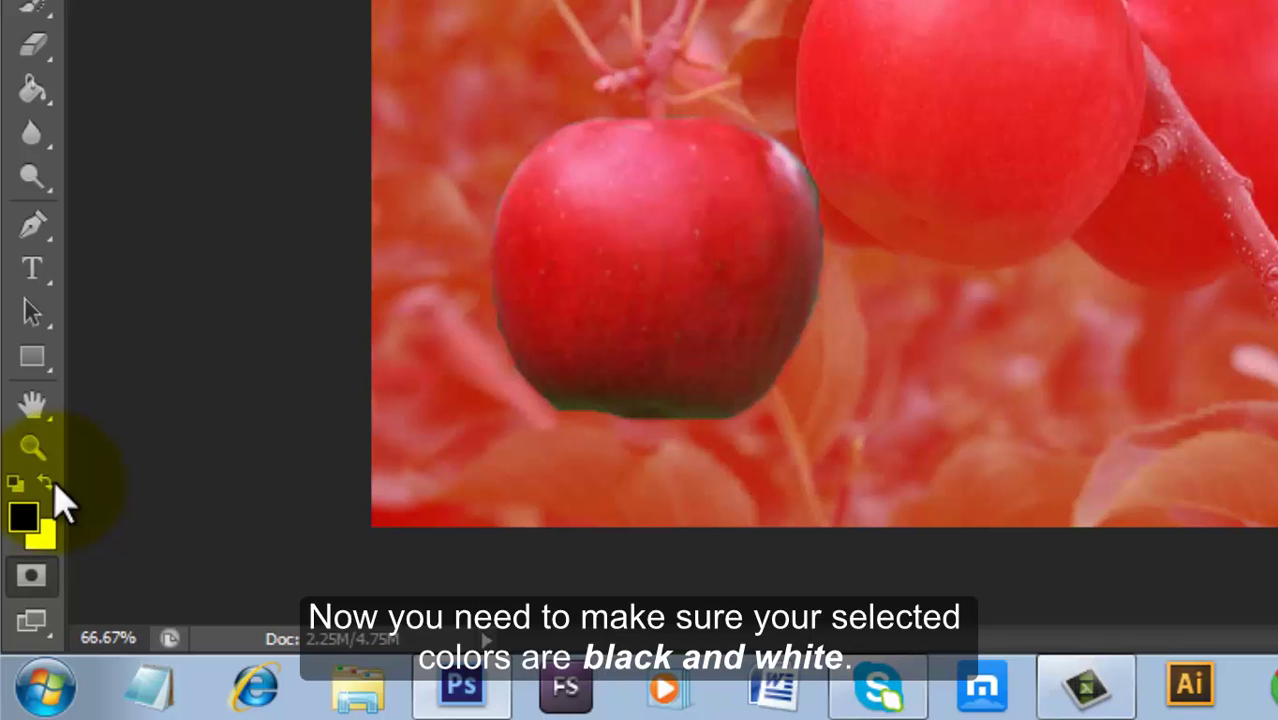
{"action": "left_click", "coordinate": [53, 488]}
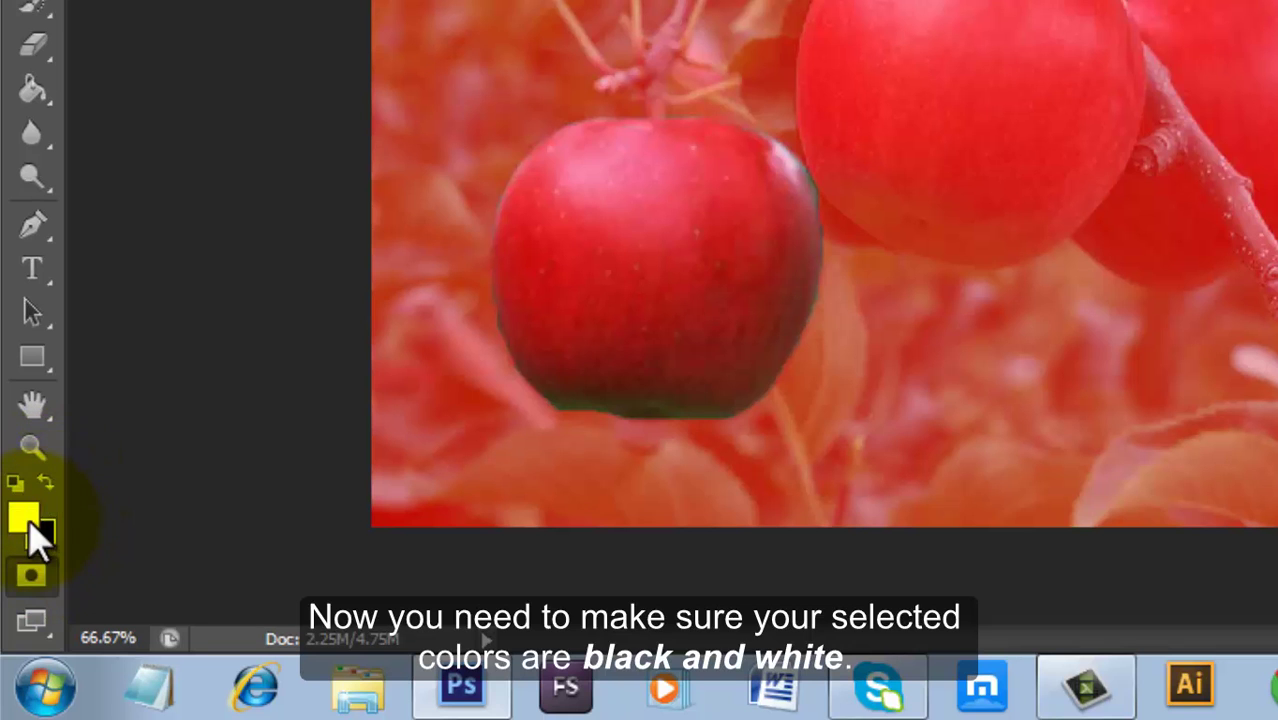
{"action": "key", "text": "d"}
{"action": "key", "text": "x"}
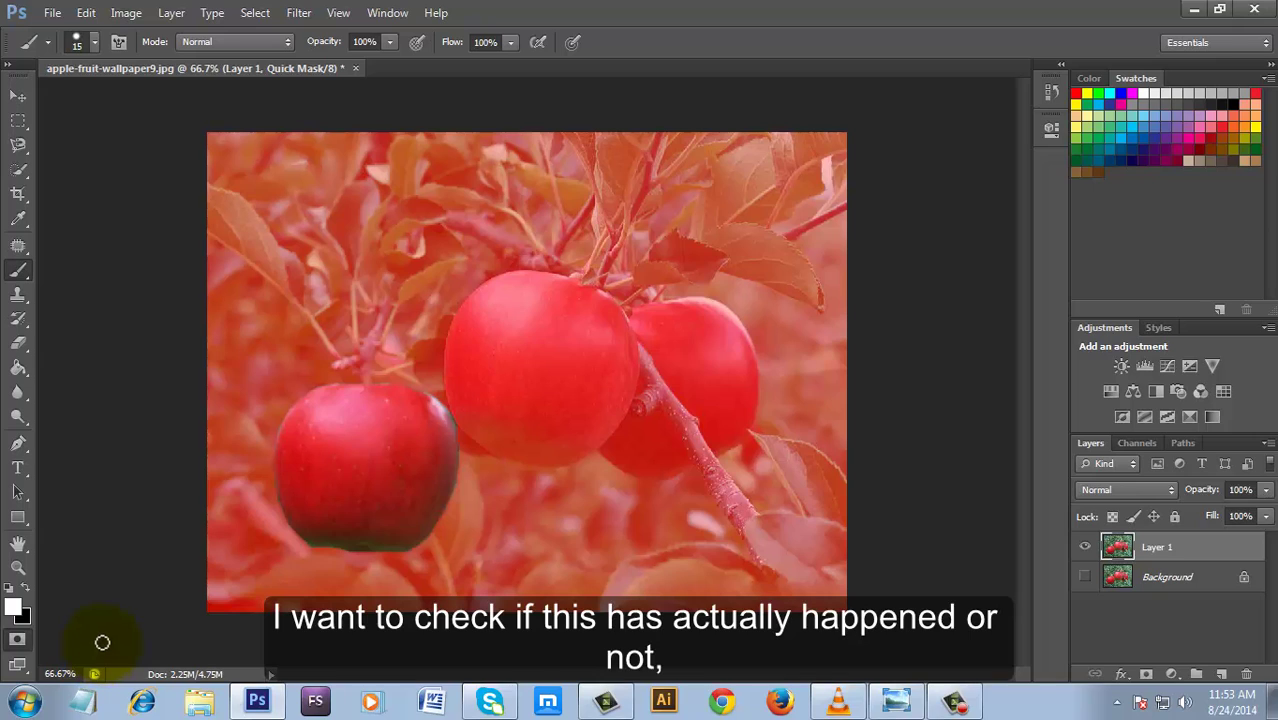
{"action": "left_click_drag", "start_coordinate": [320, 408], "coordinate": [370, 395]}
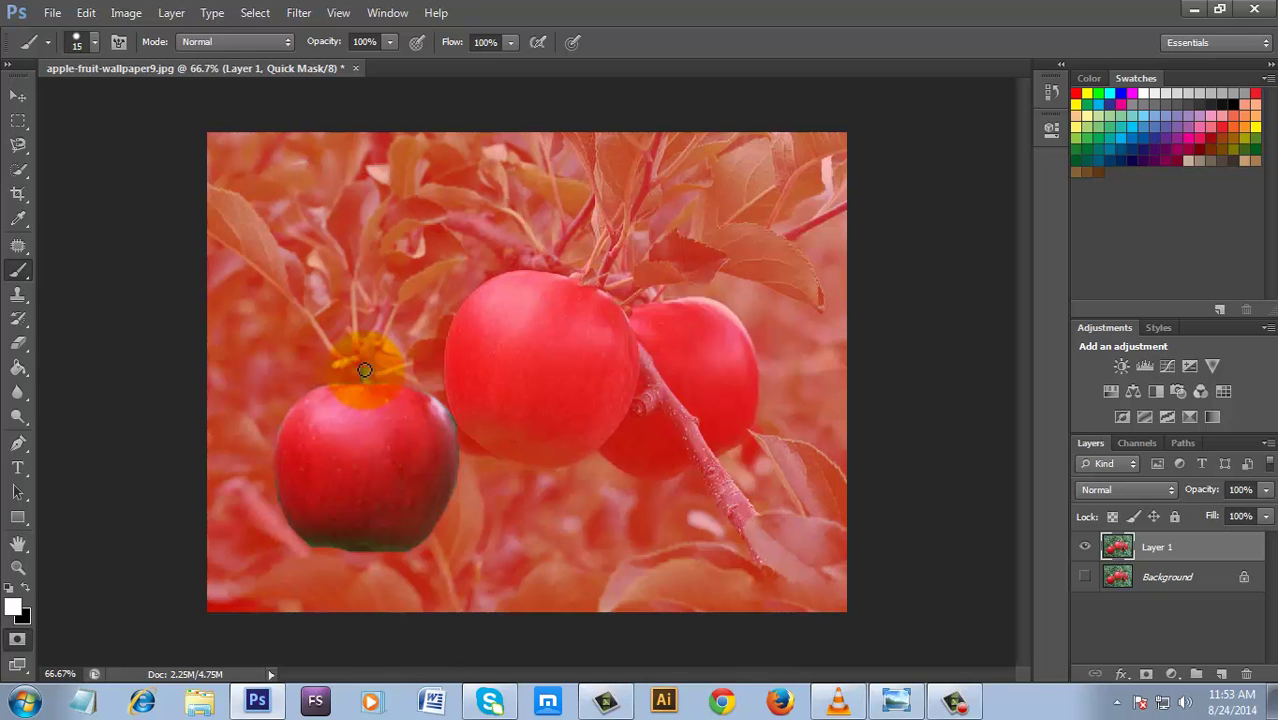
Toggle Quick Mask off and on to check the stem is now selected
{"action": "key", "text": "q"}
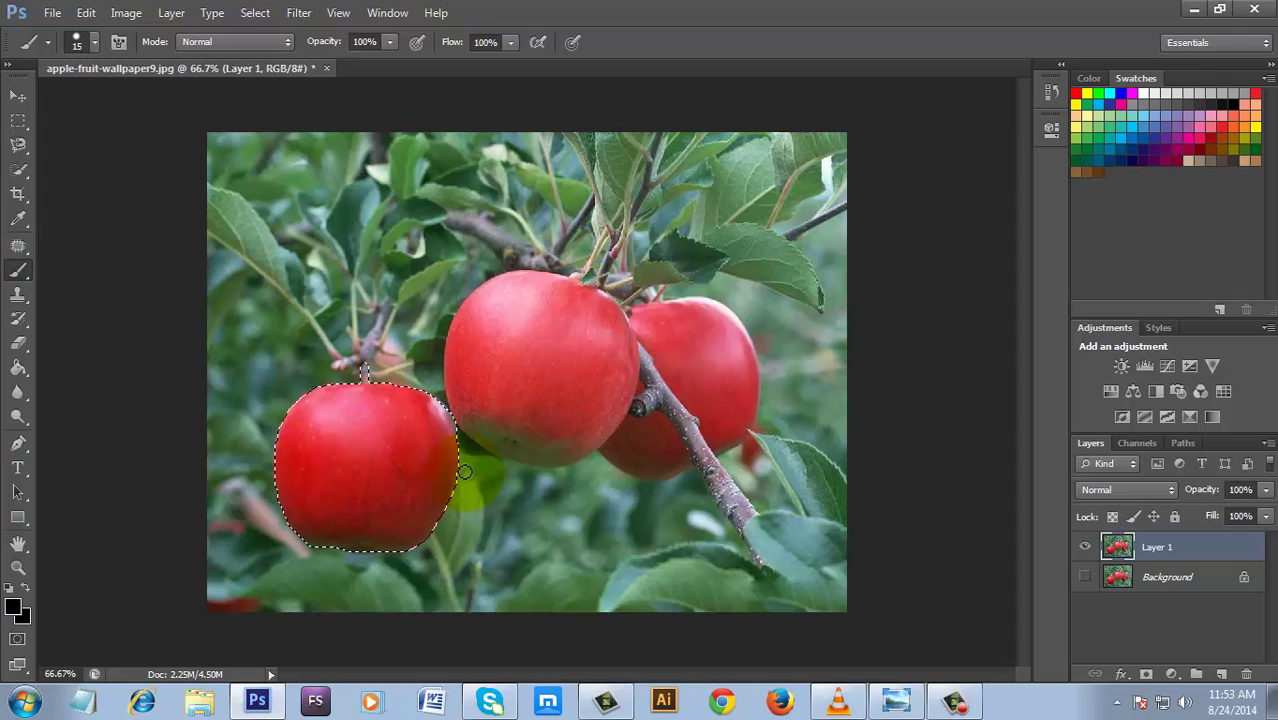
{"action": "key", "text": "q"}
{"action": "key", "text": "q"}
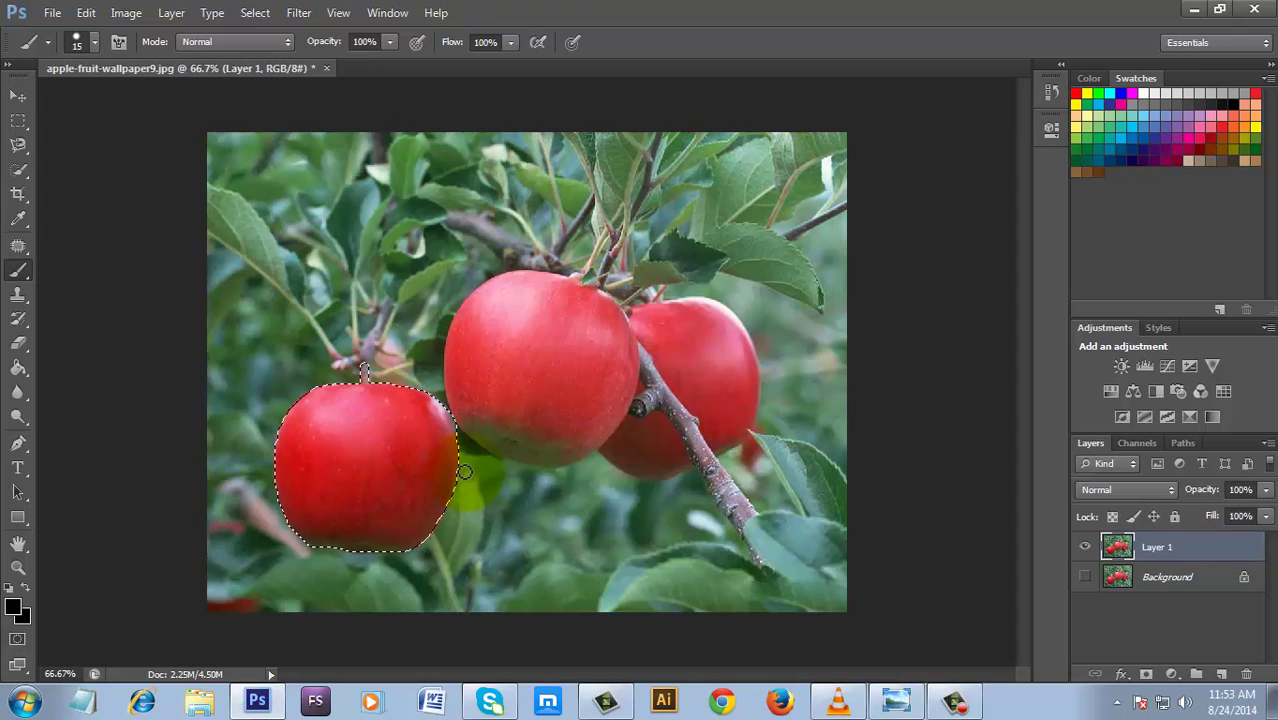
{"action": "key", "text": "q"}
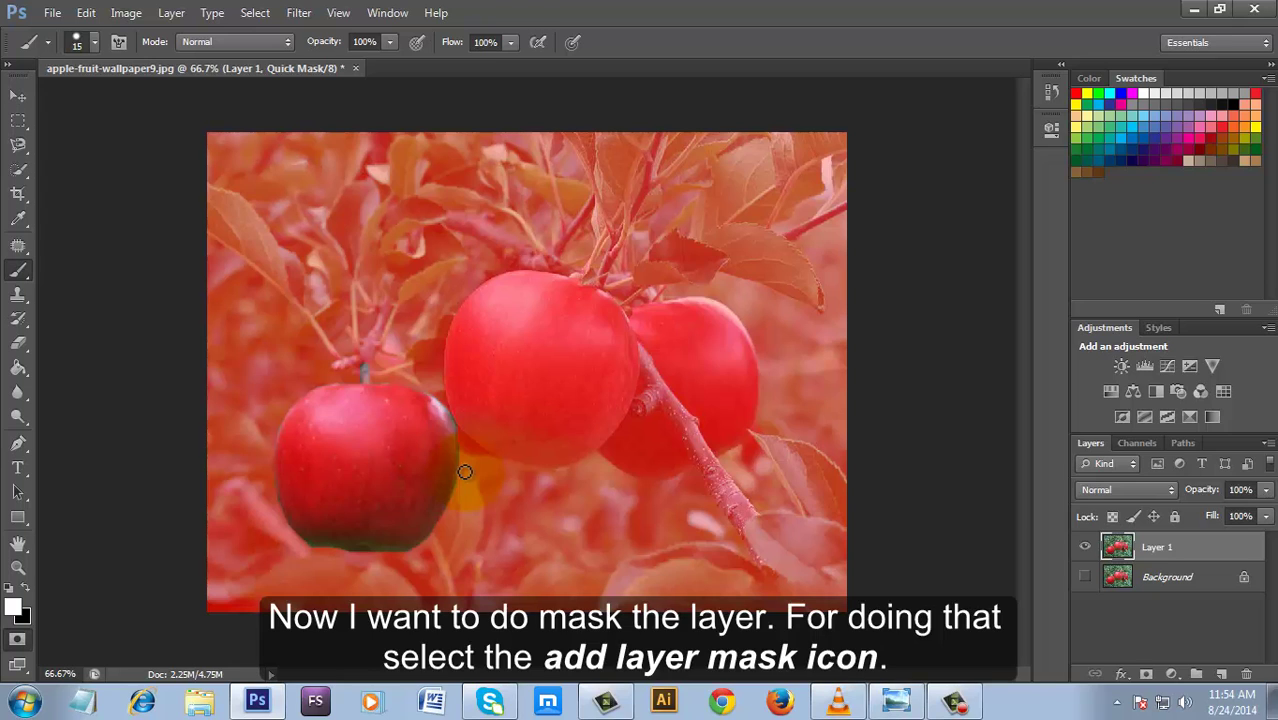
Exit Quick Mask and add a layer mask to Layer 1 from the apple selection
{"action": "key", "text": "q"}
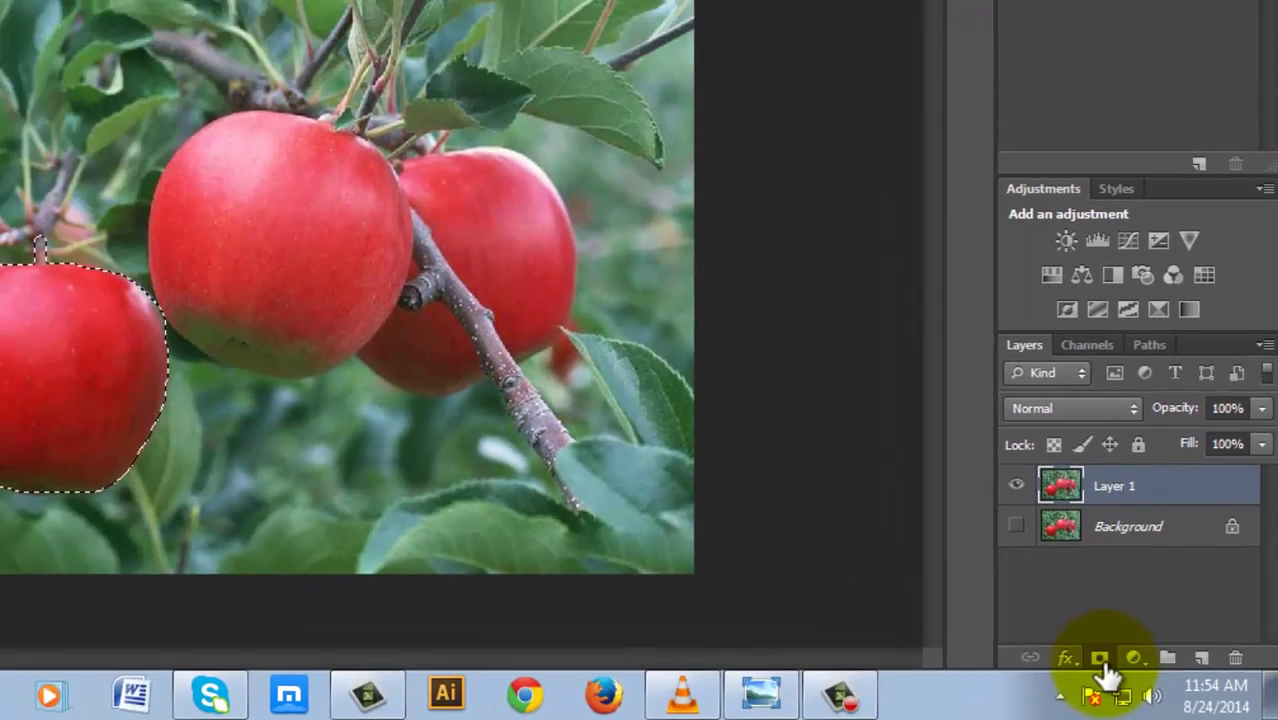
{"action": "left_click", "coordinate": [1050, 641]}
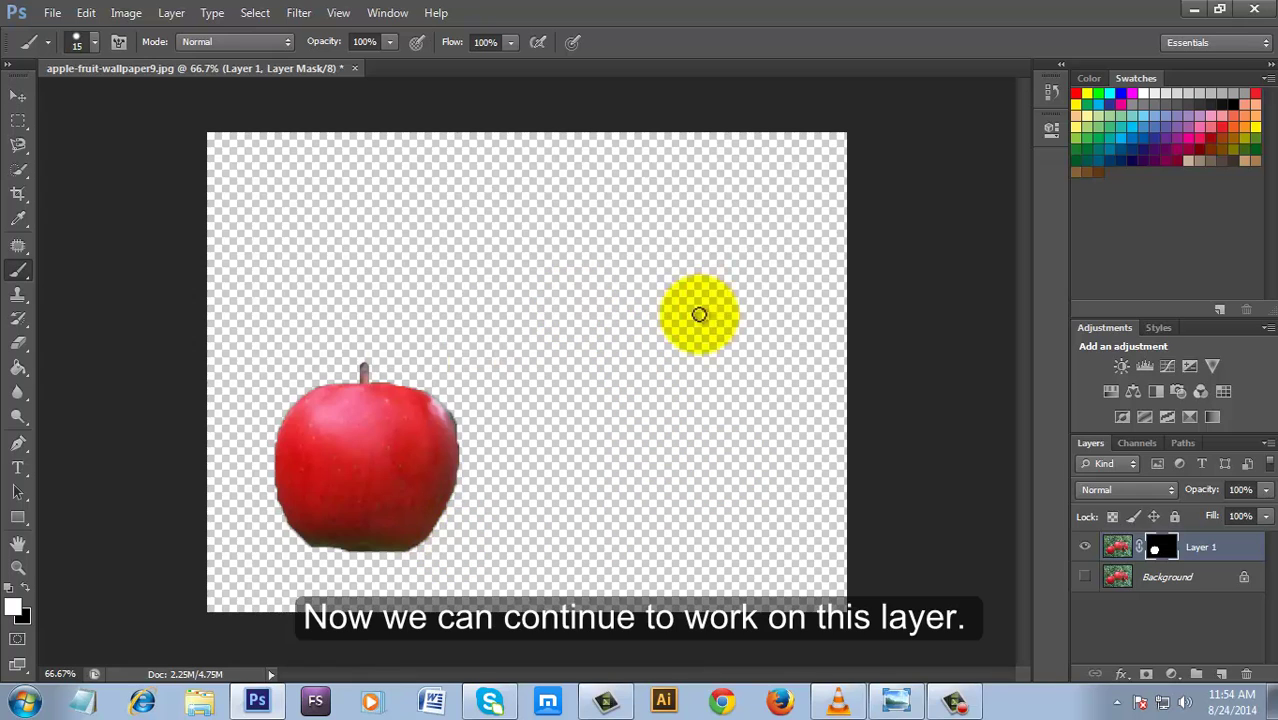
Switch back to the Brush Tool with white foreground over black
{"action": "key", "text": "v"}
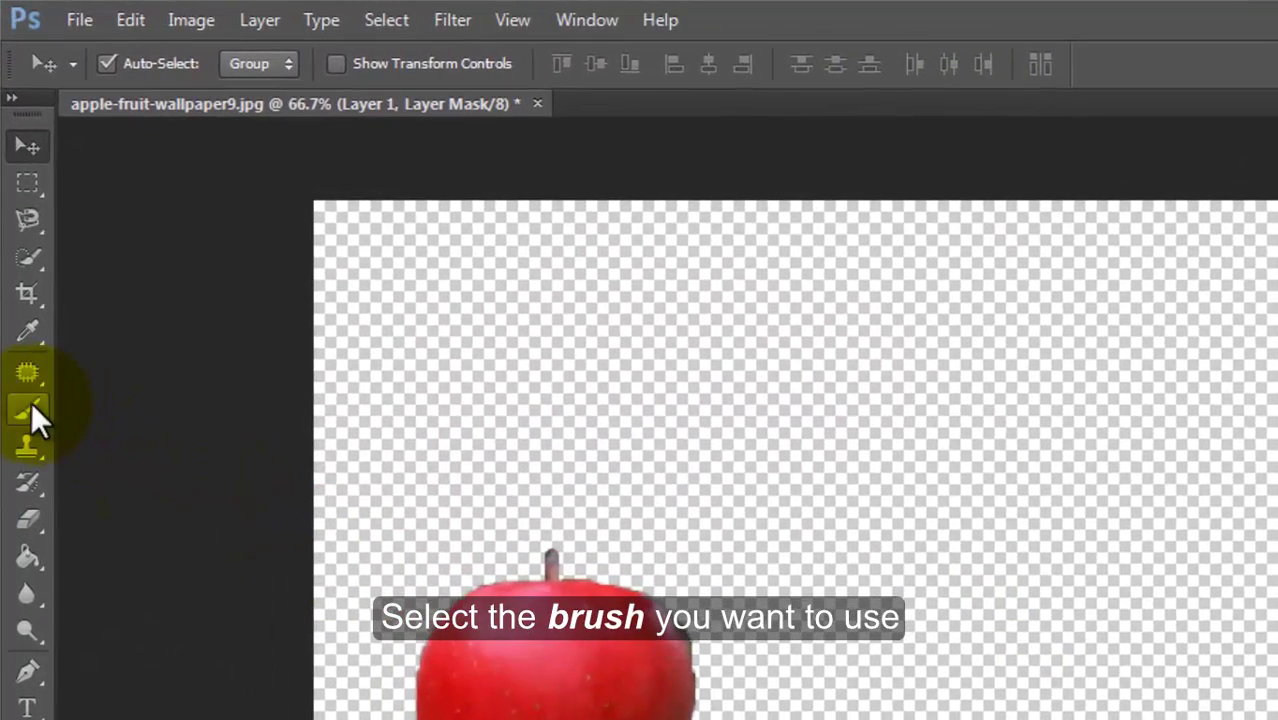
{"action": "left_click", "coordinate": [31, 401]}
{"action": "left_click", "coordinate": [105, 374]}
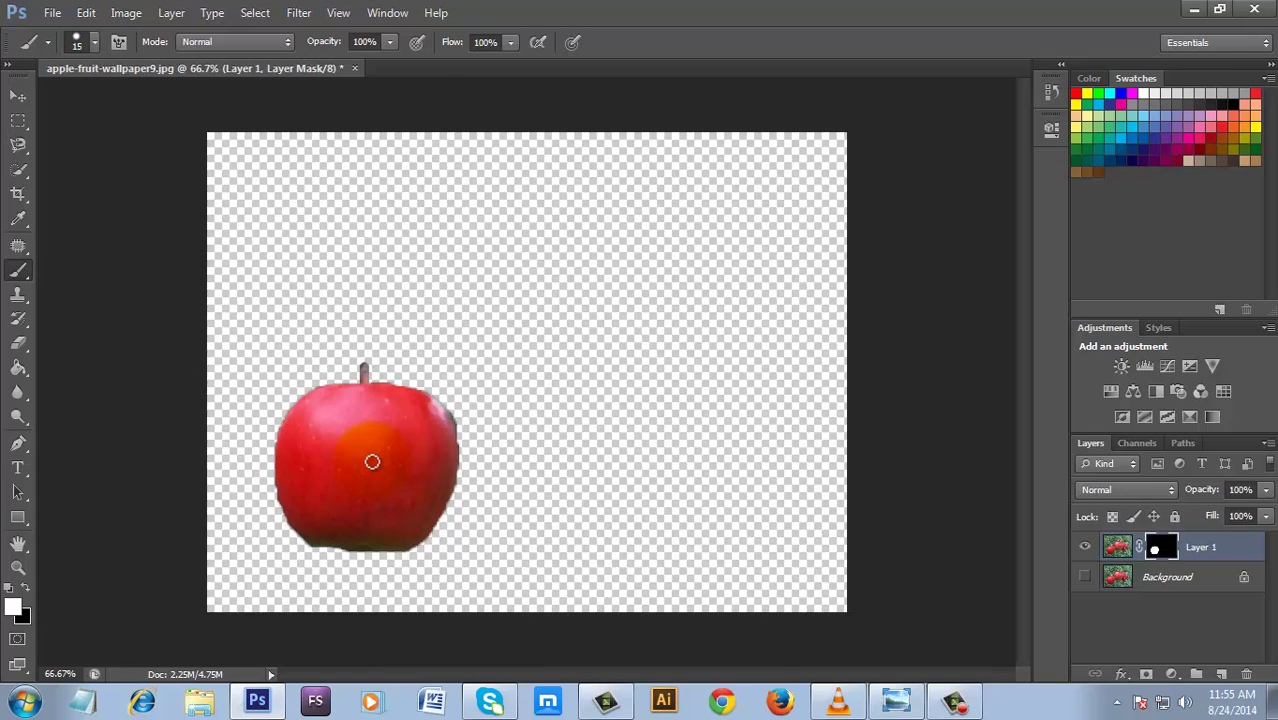
{"action": "key", "text": "x"}
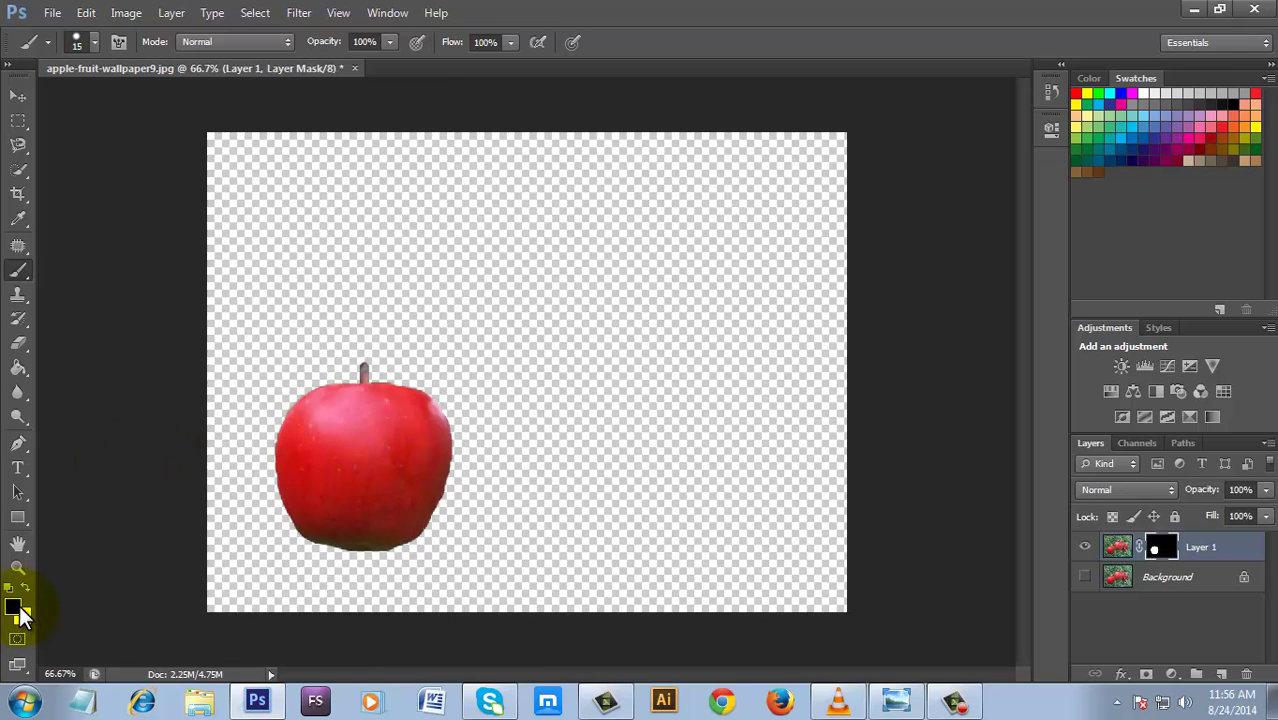
{"action": "left_click", "coordinate": [25, 586]}
{"action": "key", "text": "d"}
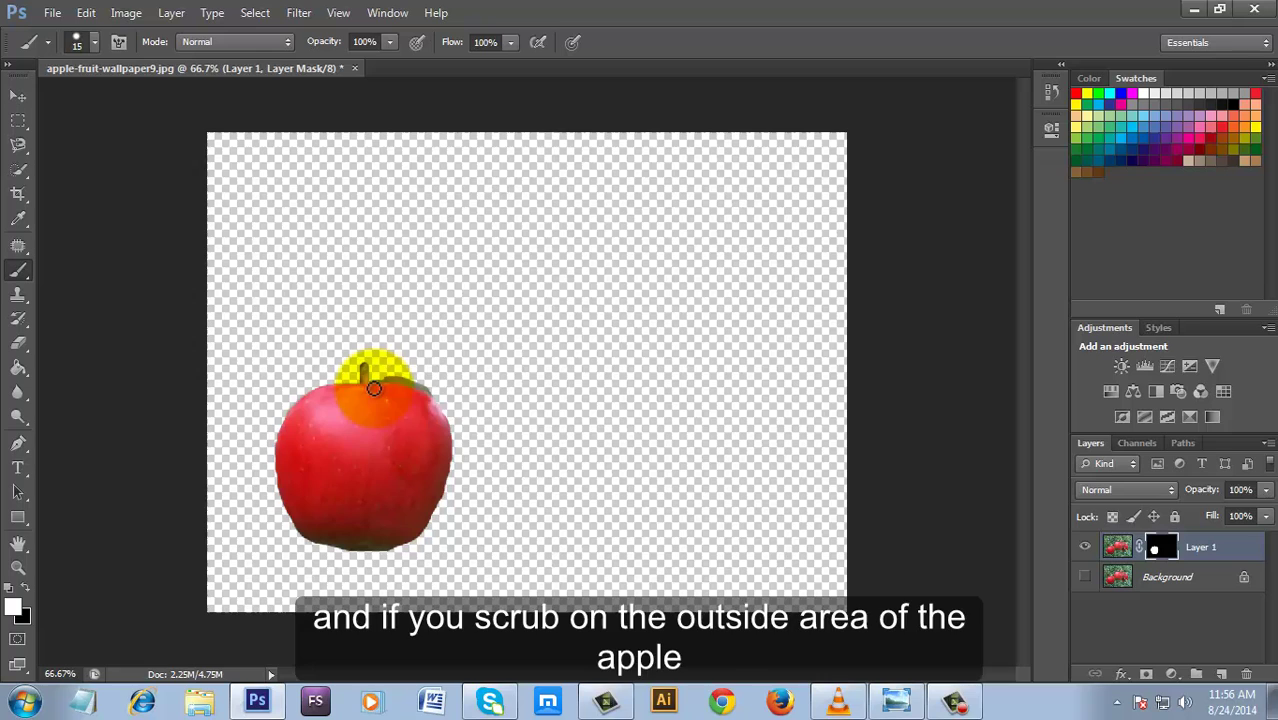
Paint the mask white to reveal leaves and the neighbouring apple around the apple
{"action": "mouse_move", "coordinate": [451, 408]}
{"action": "left_mouse_down"}
{"action": "mouse_move", "coordinate": [426, 390]}
{"action": "mouse_move", "coordinate": [445, 497]}
{"action": "mouse_move", "coordinate": [455, 432]}
{"action": "mouse_move", "coordinate": [428, 542]}
{"action": "mouse_move", "coordinate": [456, 485]}
{"action": "mouse_move", "coordinate": [412, 552]}
{"action": "mouse_move", "coordinate": [318, 555]}
{"action": "mouse_move", "coordinate": [410, 548]}
{"action": "left_mouse_up"}
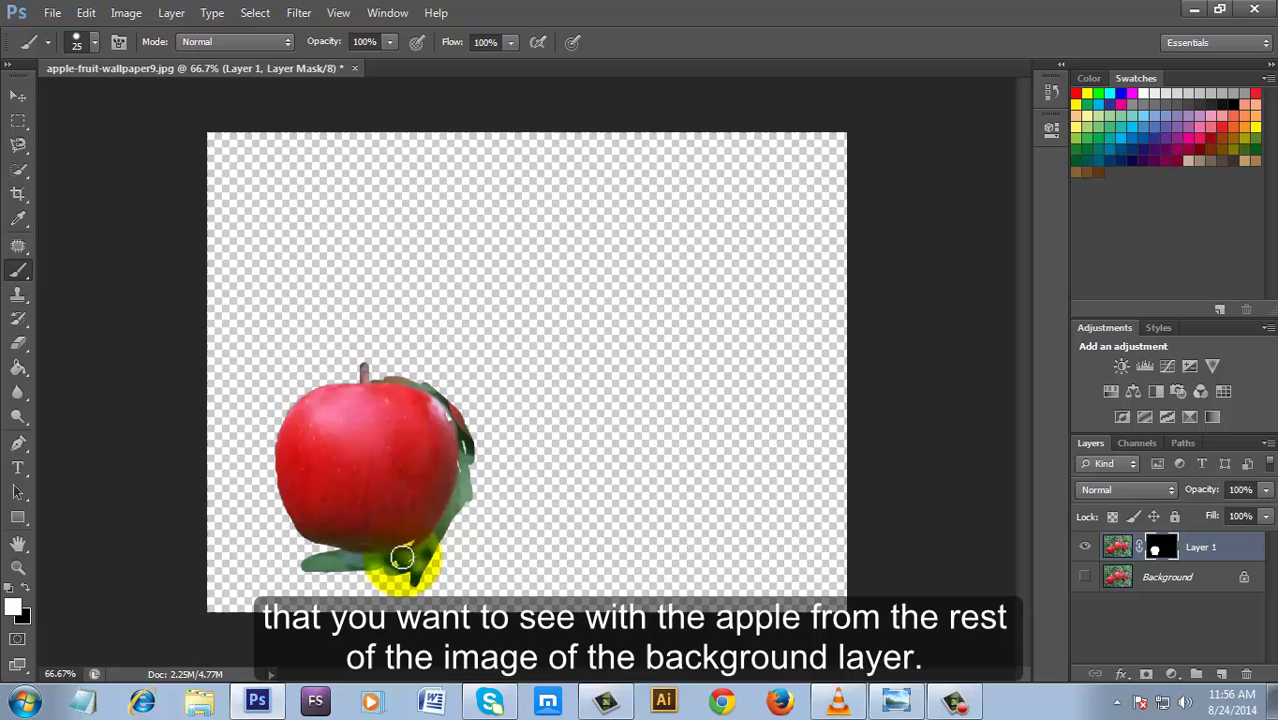
{"action": "mouse_move", "coordinate": [402, 557]}
{"action": "left_mouse_down"}
{"action": "mouse_move", "coordinate": [474, 448]}
{"action": "mouse_move", "coordinate": [414, 365]}
{"action": "mouse_move", "coordinate": [456, 422]}
{"action": "mouse_move", "coordinate": [443, 477]}
{"action": "mouse_move", "coordinate": [348, 365]}
{"action": "mouse_move", "coordinate": [262, 428]}
{"action": "mouse_move", "coordinate": [285, 536]}
{"action": "mouse_move", "coordinate": [339, 555]}
{"action": "mouse_move", "coordinate": [300, 390]}
{"action": "mouse_move", "coordinate": [429, 440]}
{"action": "left_mouse_up"}
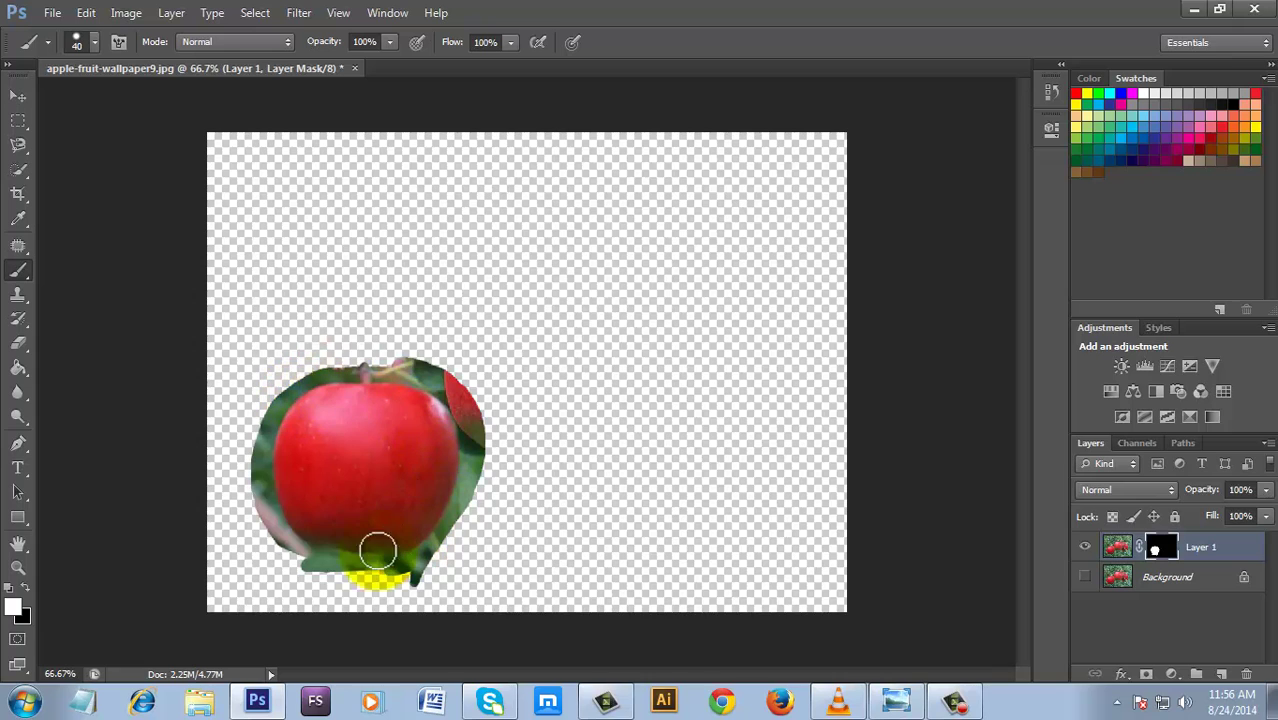
{"action": "mouse_move", "coordinate": [378, 551]}
{"action": "left_mouse_down"}
{"action": "mouse_move", "coordinate": [277, 542]}
{"action": "mouse_move", "coordinate": [391, 585]}
{"action": "mouse_move", "coordinate": [491, 599]}
{"action": "mouse_move", "coordinate": [408, 591]}
{"action": "mouse_move", "coordinate": [508, 579]}
{"action": "mouse_move", "coordinate": [485, 571]}
{"action": "mouse_move", "coordinate": [473, 518]}
{"action": "mouse_move", "coordinate": [408, 542]}
{"action": "mouse_move", "coordinate": [491, 456]}
{"action": "mouse_move", "coordinate": [522, 348]}
{"action": "mouse_move", "coordinate": [373, 375]}
{"action": "mouse_move", "coordinate": [474, 342]}
{"action": "mouse_move", "coordinate": [562, 348]}
{"action": "mouse_move", "coordinate": [371, 399]}
{"action": "mouse_move", "coordinate": [473, 408]}
{"action": "left_mouse_up"}
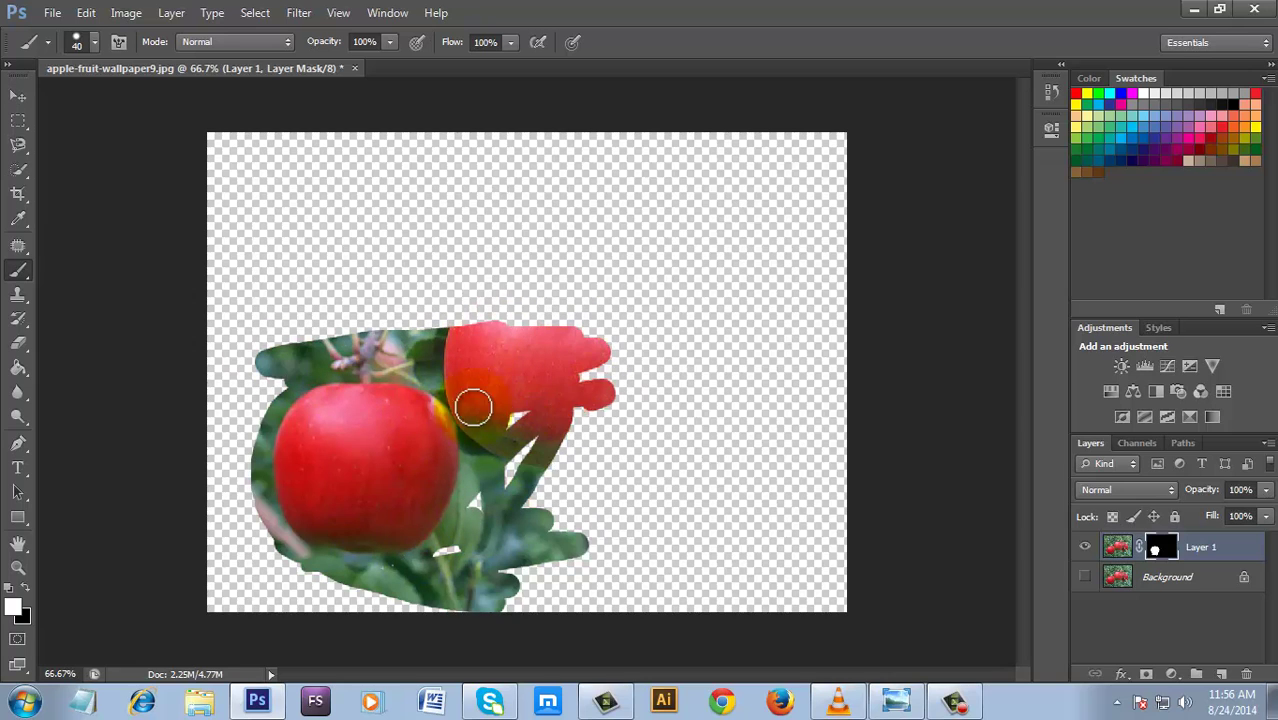
{"action": "mouse_move", "coordinate": [421, 444]}
{"action": "left_mouse_down"}
{"action": "mouse_move", "coordinate": [476, 508]}
{"action": "mouse_move", "coordinate": [357, 579]}
{"action": "mouse_move", "coordinate": [348, 562]}
{"action": "mouse_move", "coordinate": [185, 536]}
{"action": "left_mouse_up"}
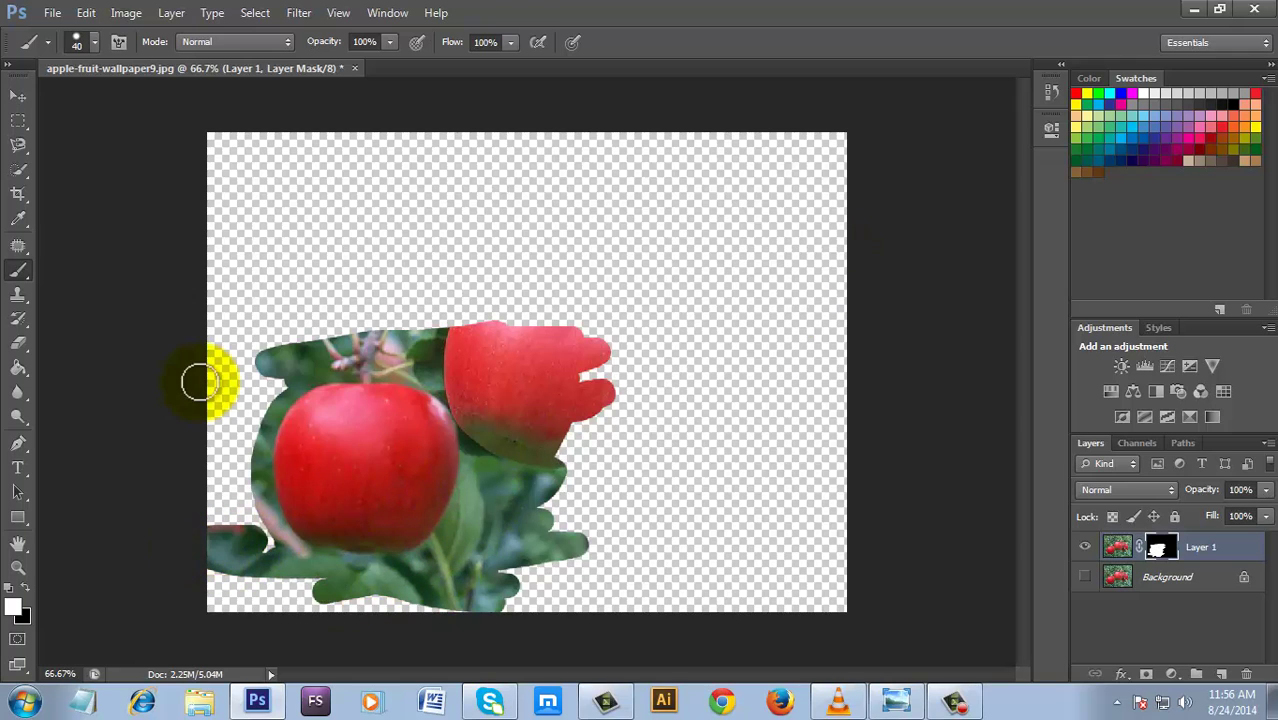
Toggle the Background layer's visibility to compare, leaving it hidden
{"action": "left_click", "coordinate": [1115, 582]}
{"action": "left_click", "coordinate": [1087, 578]}
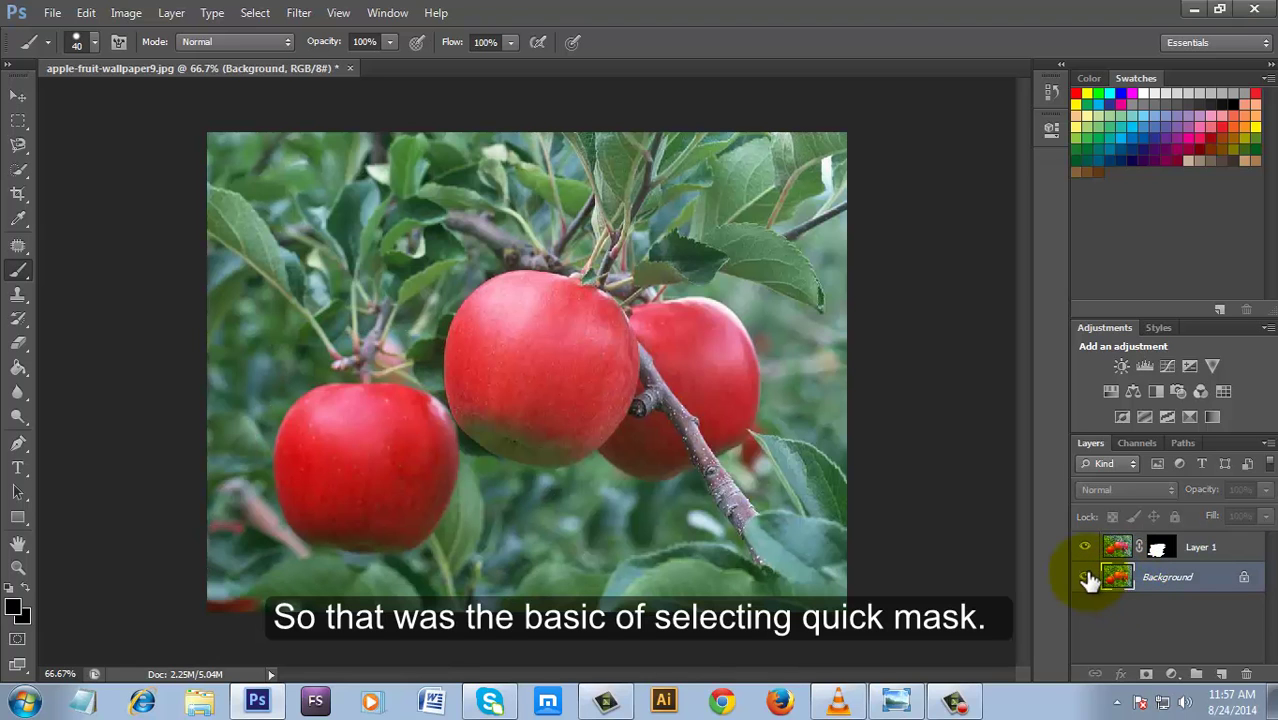
{"action": "left_click", "coordinate": [1086, 578]}
{"action": "left_click", "coordinate": [1085, 578]}
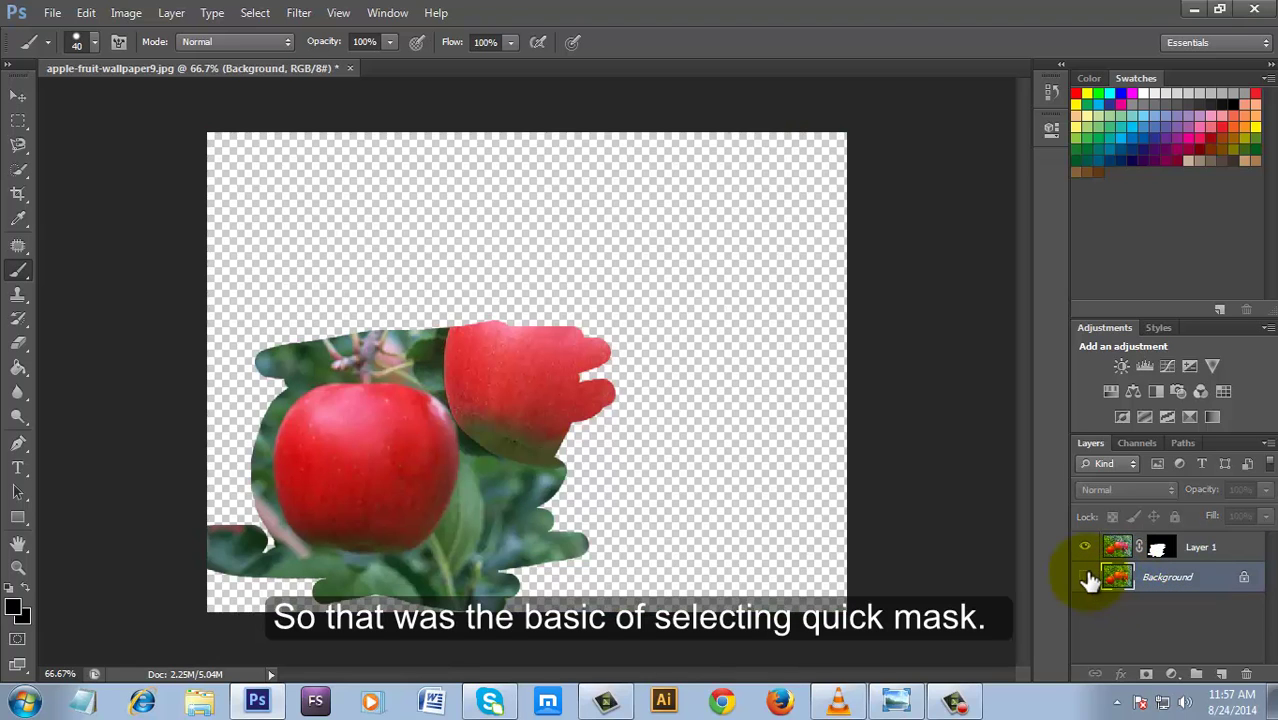
{"action": "left_click", "coordinate": [1085, 578]}
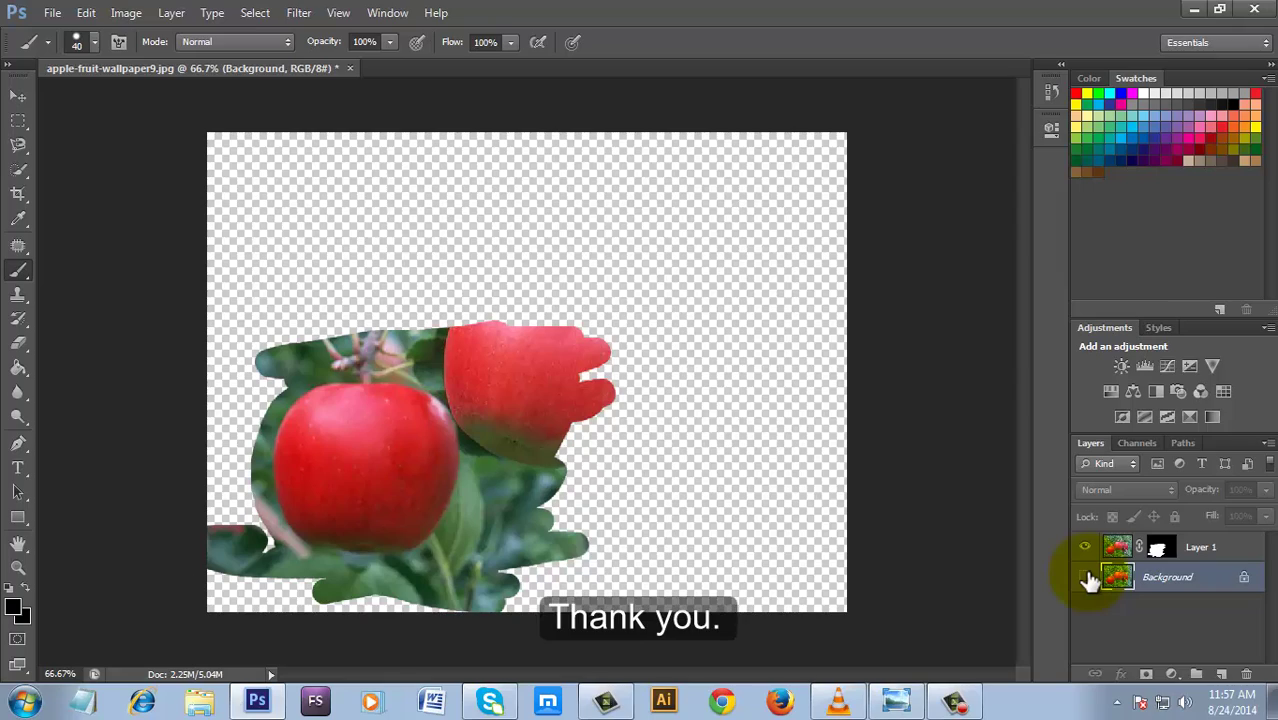